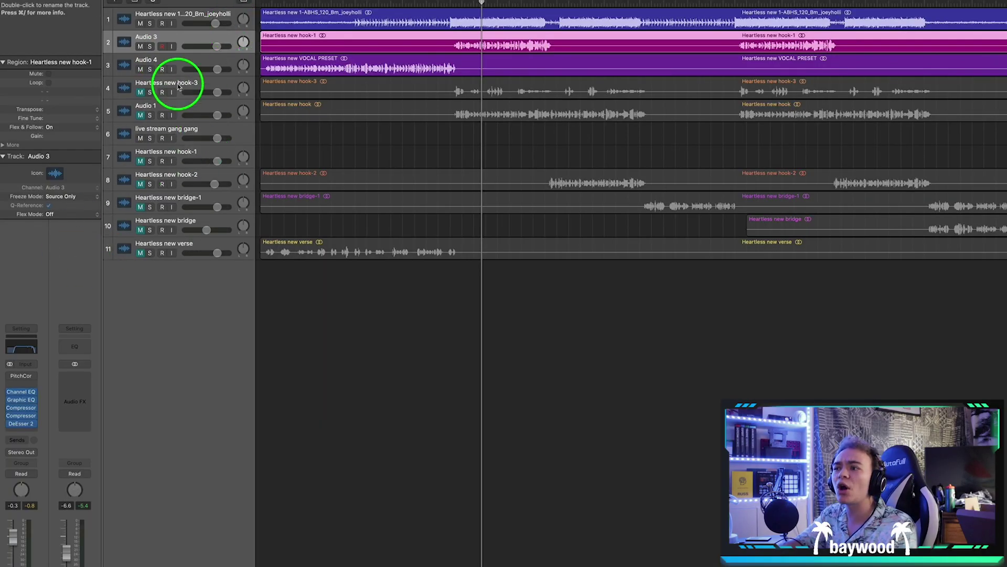
Open the Pitch Correction plug-in on the Audio 3 track to review its root note, scale and response.
click(24, 374)
drag(606, 81, 456, 94)
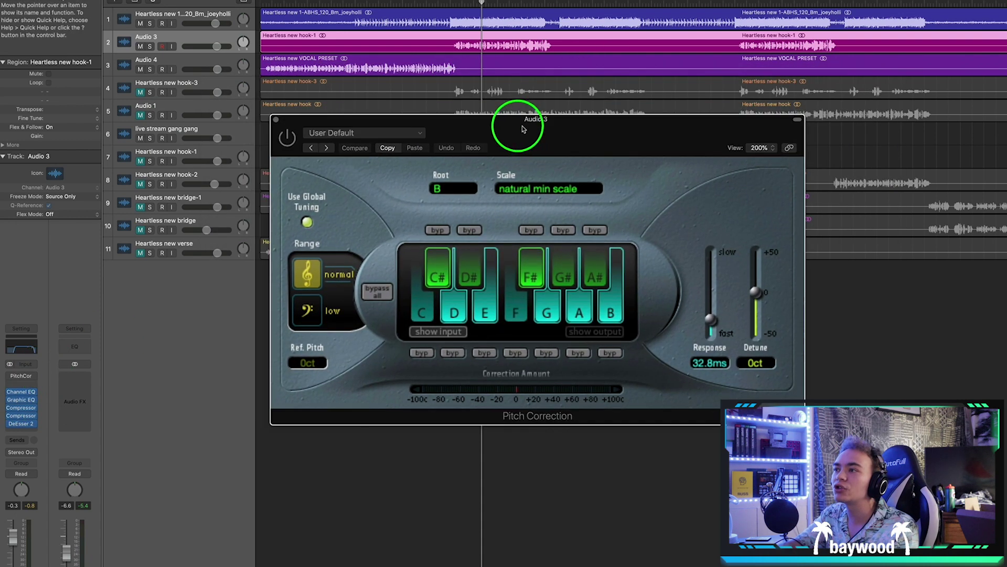
click(21, 375)
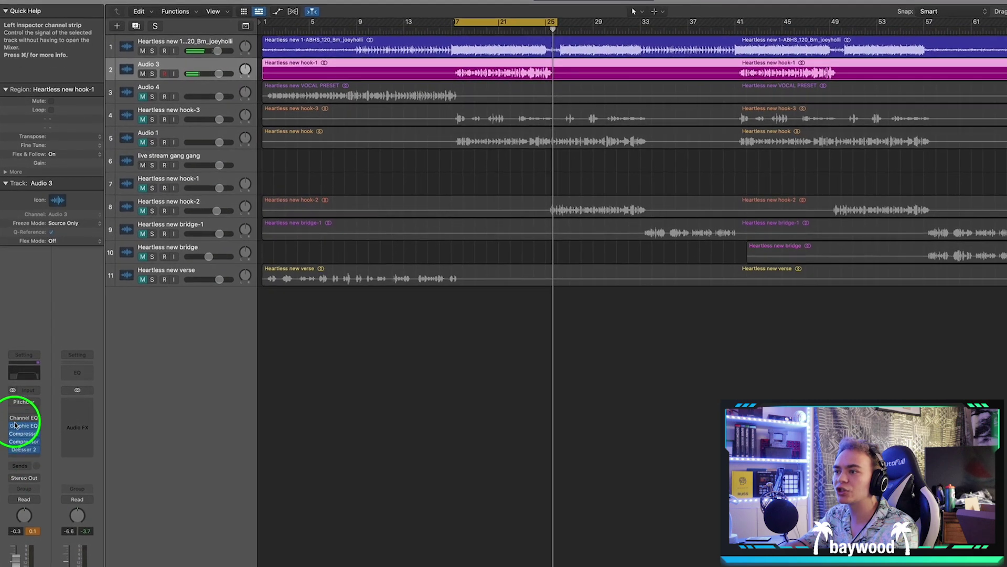
Replay the hook from bar 17 and toggle the Audio 3 effects to compare the bypassed and processed vocal.
click(453, 28)
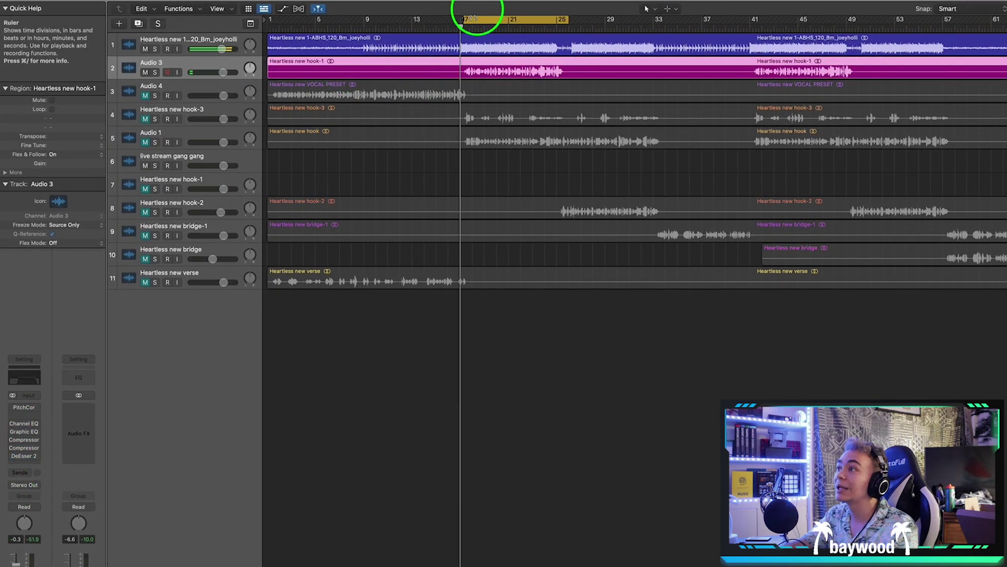
click(13, 425)
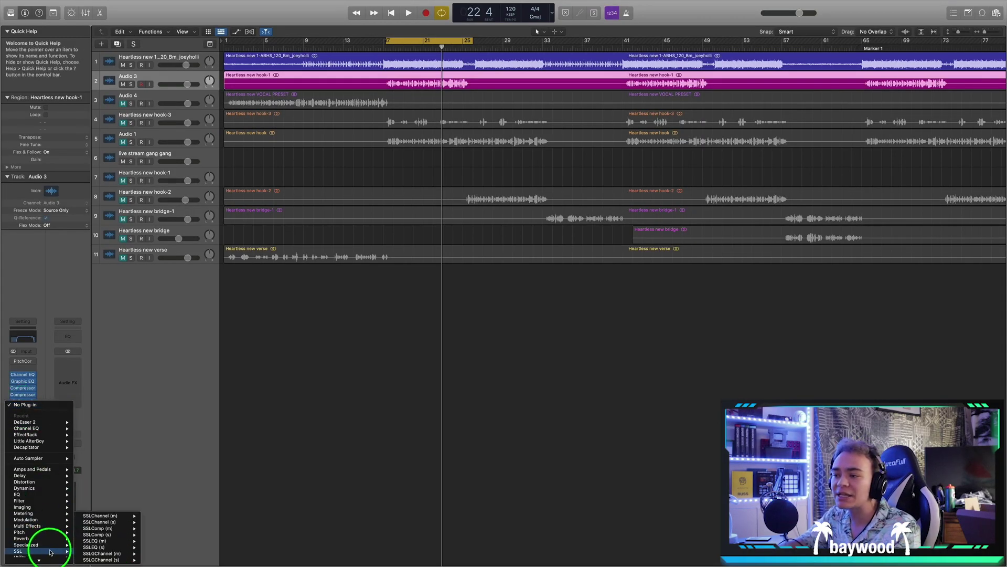
Insert the stereo Exciter after DeEsser 2 on Audio 3, leaving only its plug-in window open.
mouse_move(61, 545)
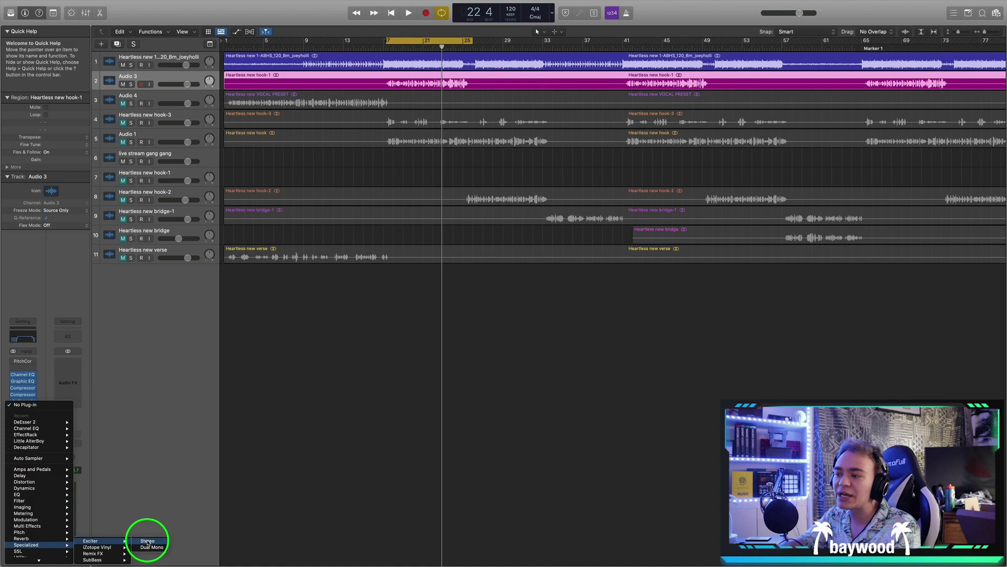
click(147, 541)
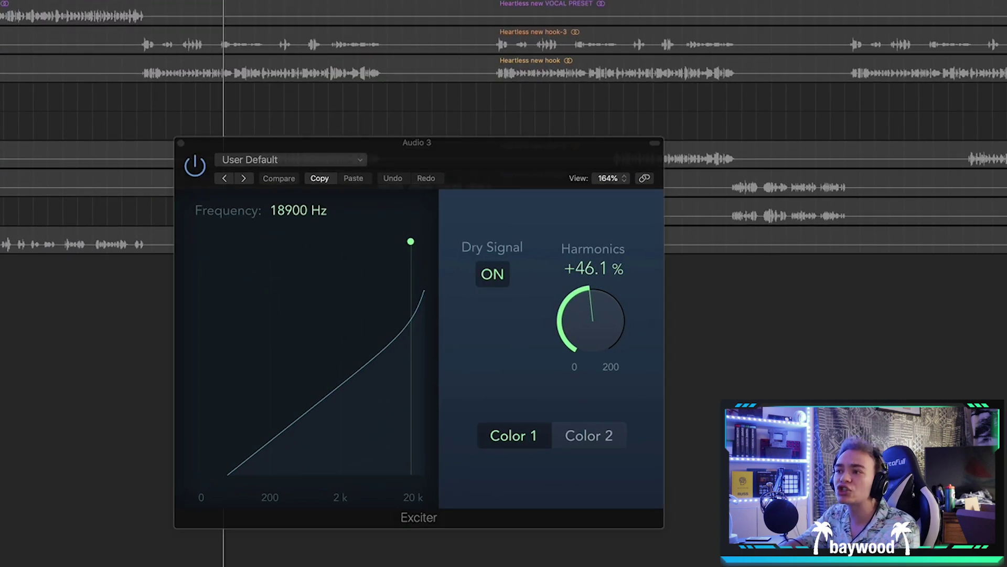
drag(362, 37, 480, 78)
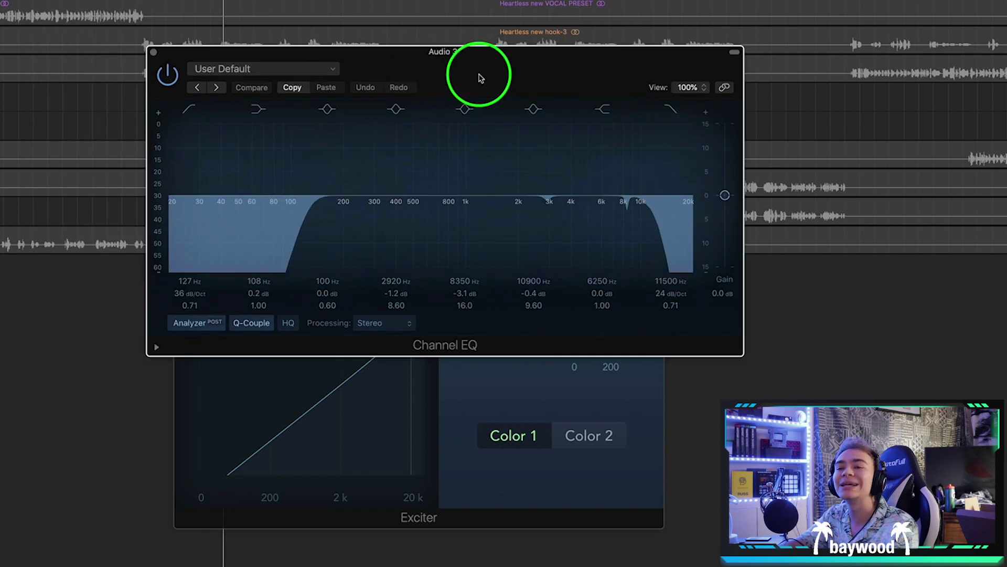
click(153, 52)
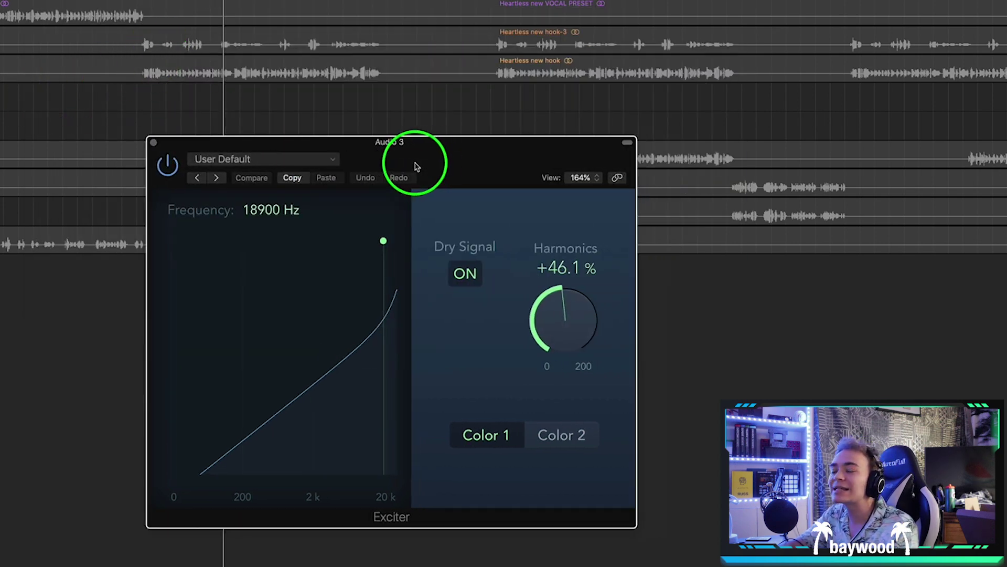
drag(416, 167, 306, 135)
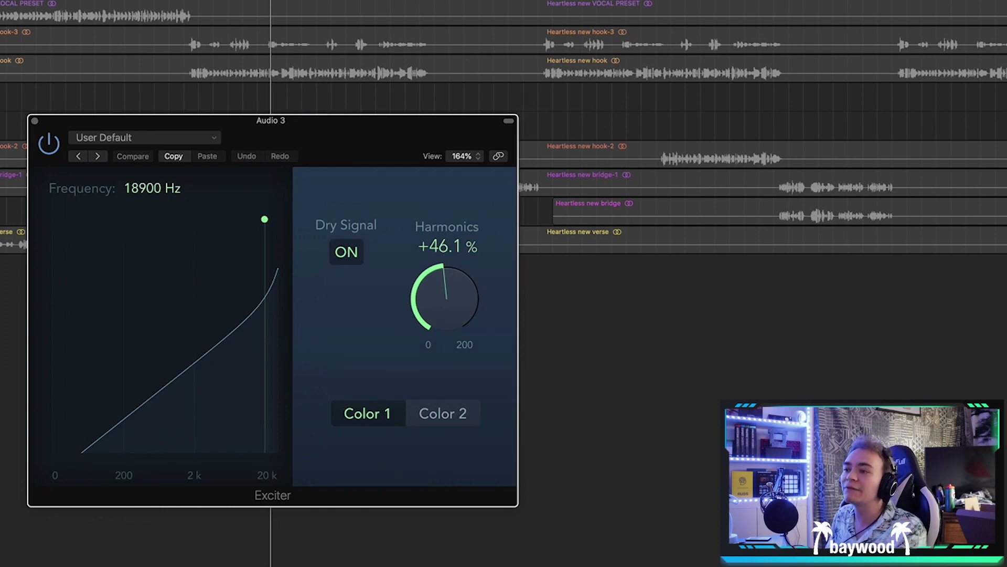
Open Audio 3's Channel EQ and arrange its window with the Exciter's to compare their frequency ranges.
key(e)
drag(474, 74, 99, 33)
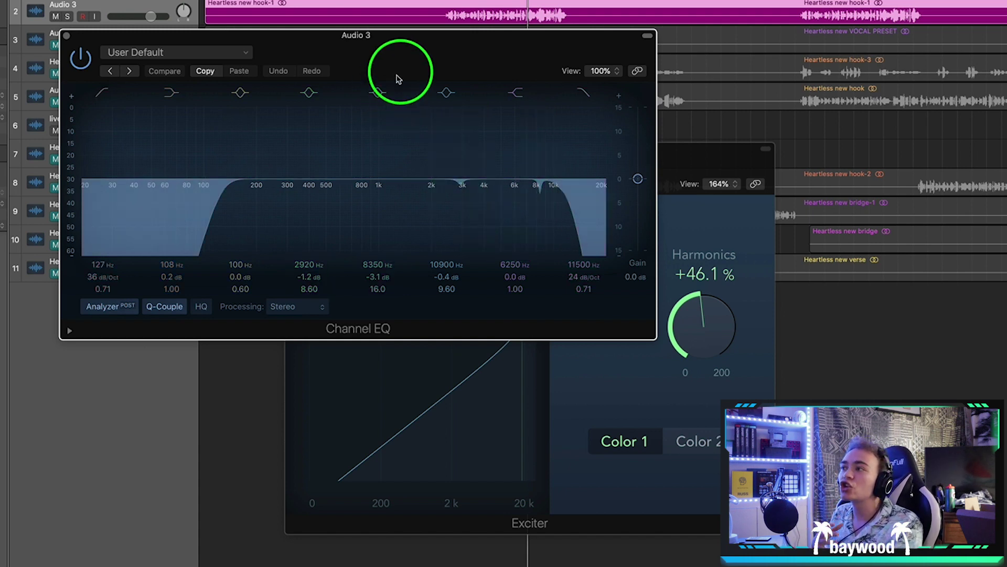
drag(436, 50, 299, 45)
drag(621, 170, 720, 165)
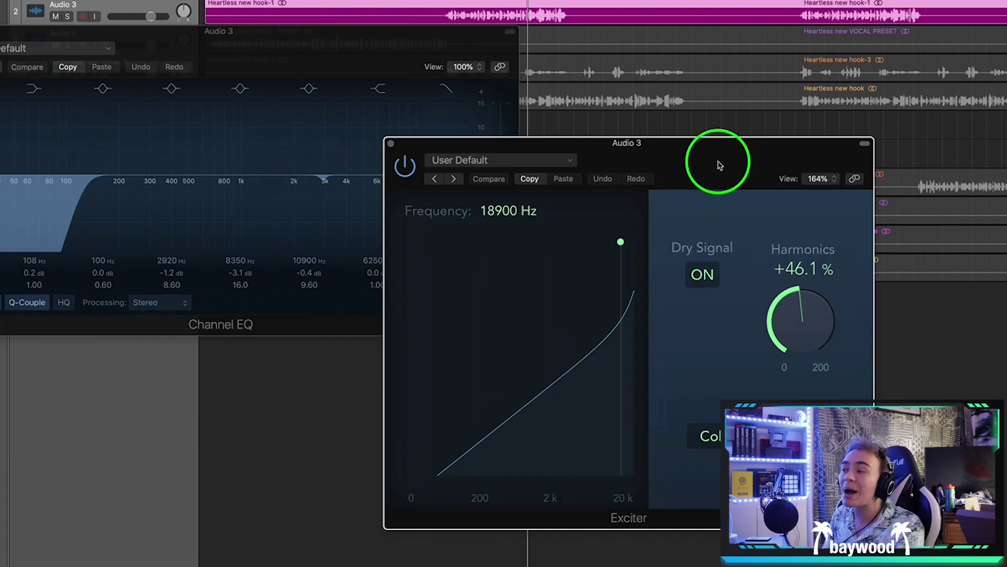
click(354, 49)
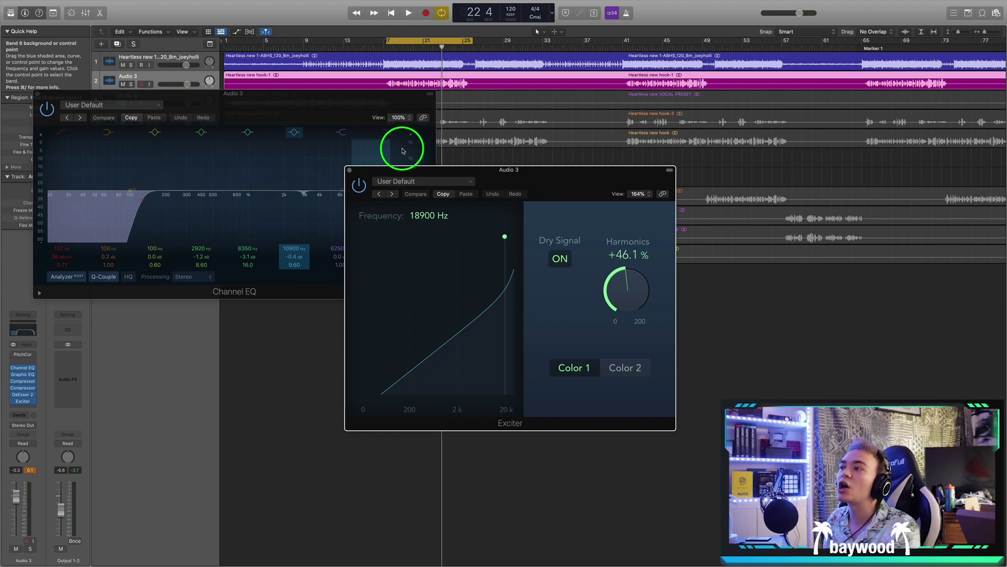
drag(264, 109, 491, 134)
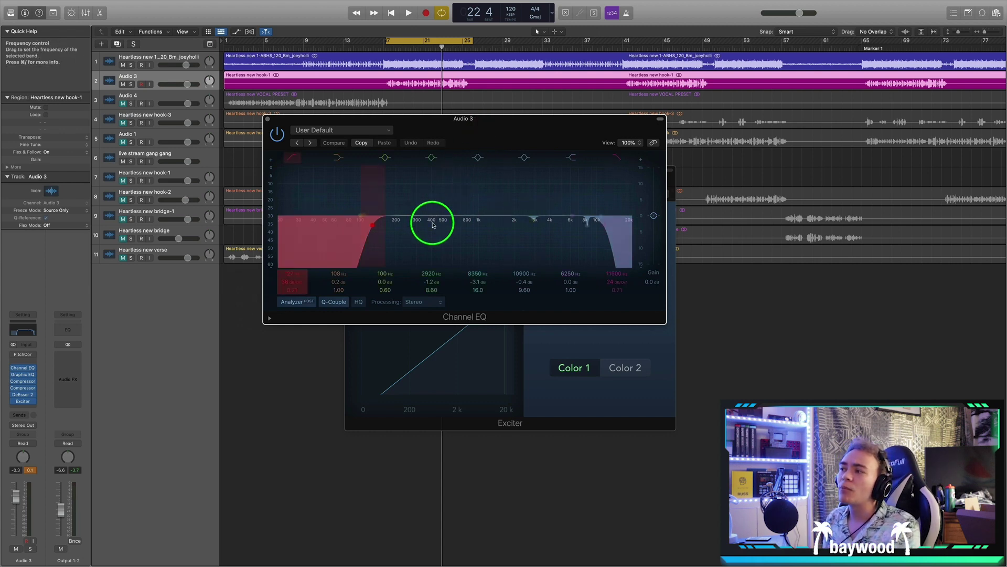
Try a 3.7 dB boost around 330 Hz on the Channel EQ's third band and return its gain to 0 dB.
drag(357, 216, 414, 203)
drag(475, 144, 435, 141)
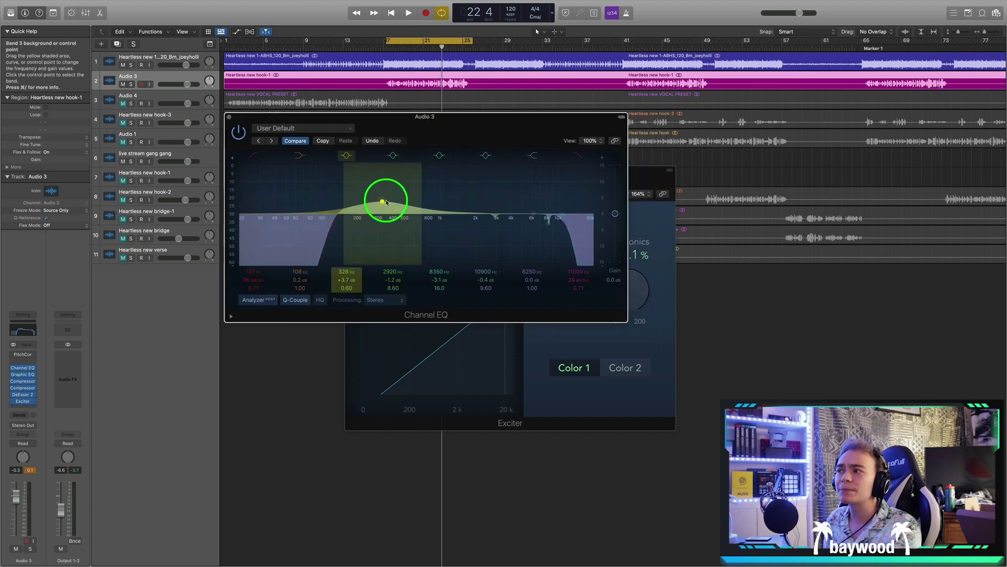
drag(386, 202, 387, 214)
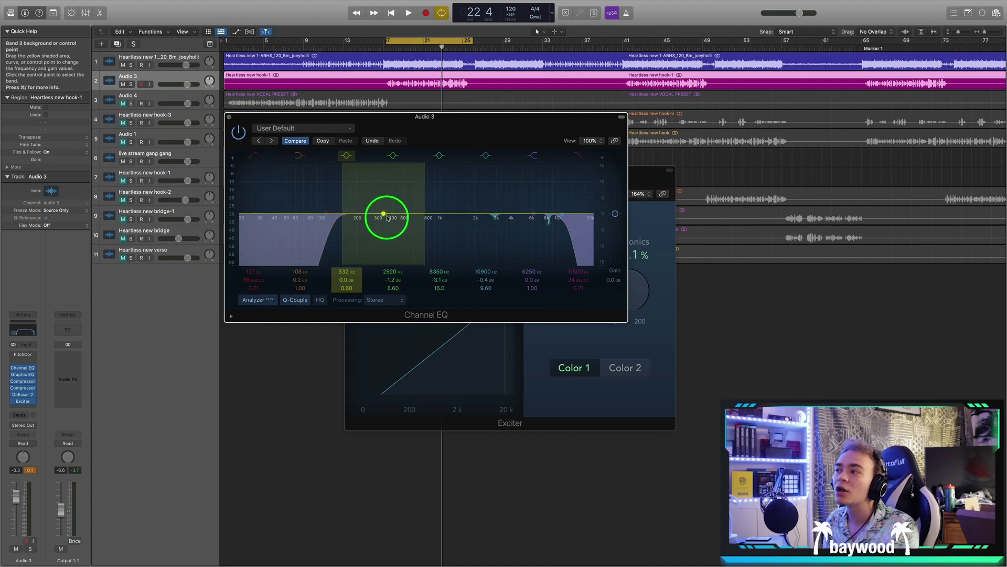
Lower the Exciter's frequency to about 410 Hz and set its harmonics to 0%.
drag(445, 146, 377, 135)
drag(575, 173, 589, 173)
drag(518, 233, 440, 245)
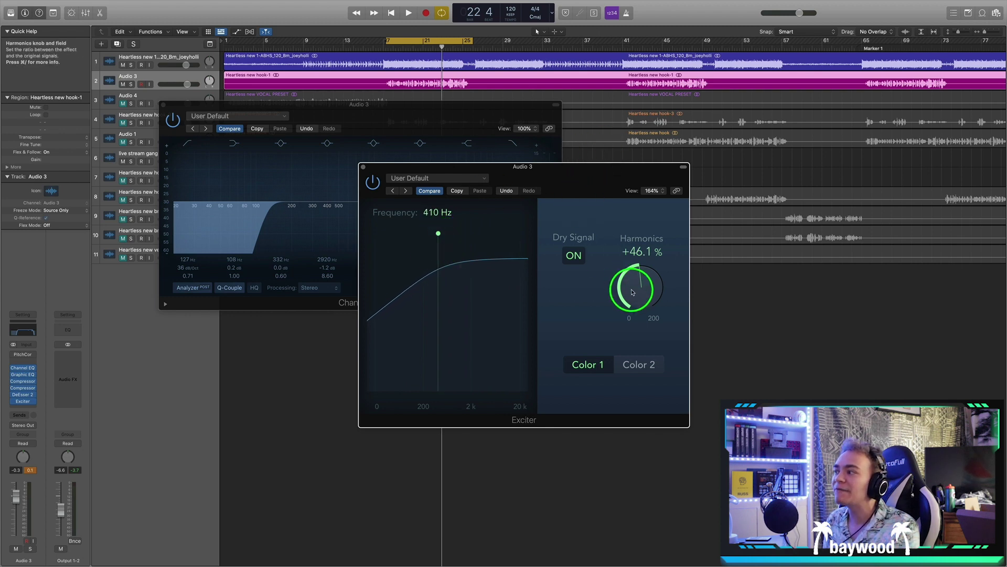
drag(647, 262, 634, 483)
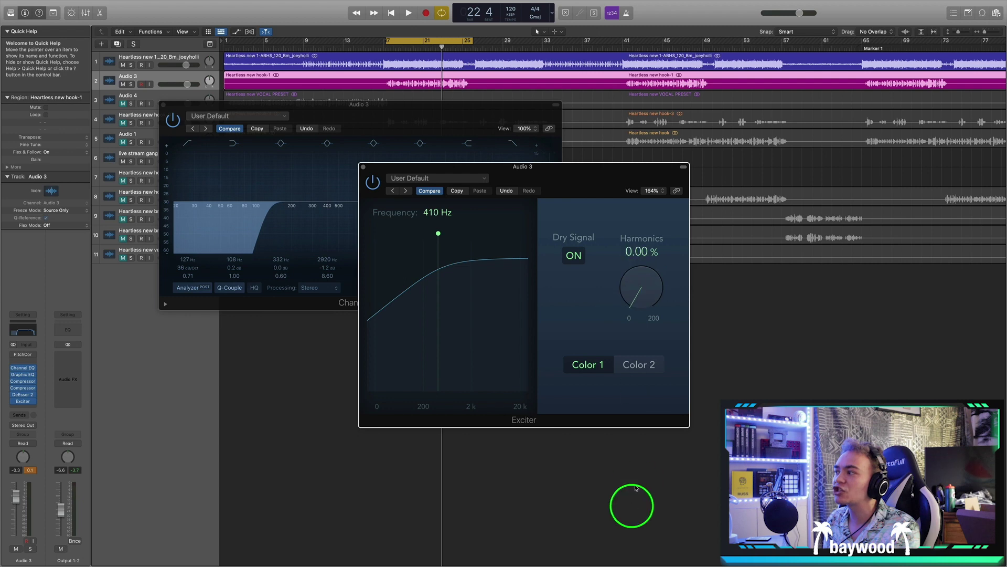
drag(572, 190, 502, 166)
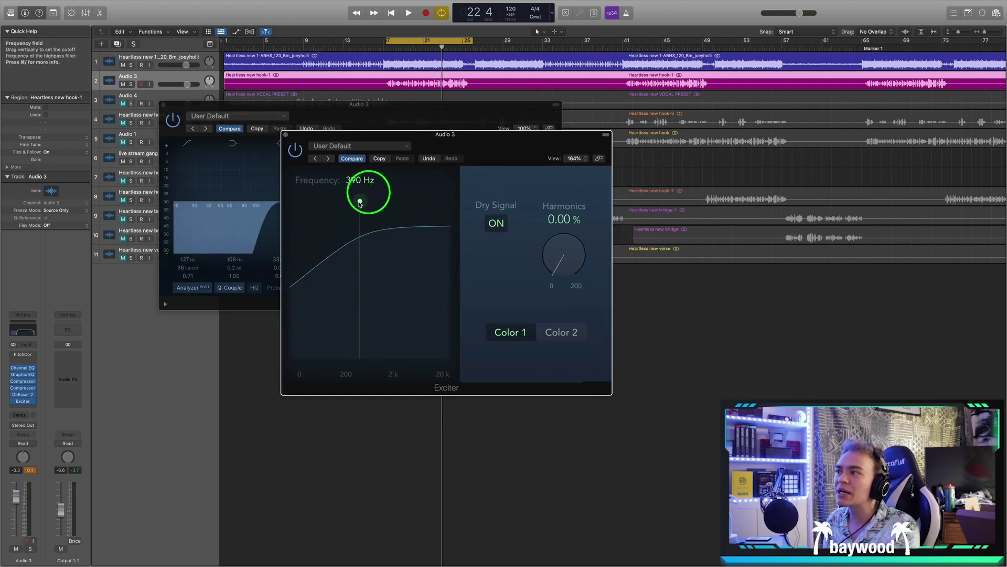
Play the hook while trying the Exciter at 200 Hz with harmonics at 6.48%, and stop playback.
drag(447, 147, 454, 177)
double_click(394, 50)
drag(570, 278, 570, 248)
drag(366, 231, 355, 234)
drag(561, 281, 561, 289)
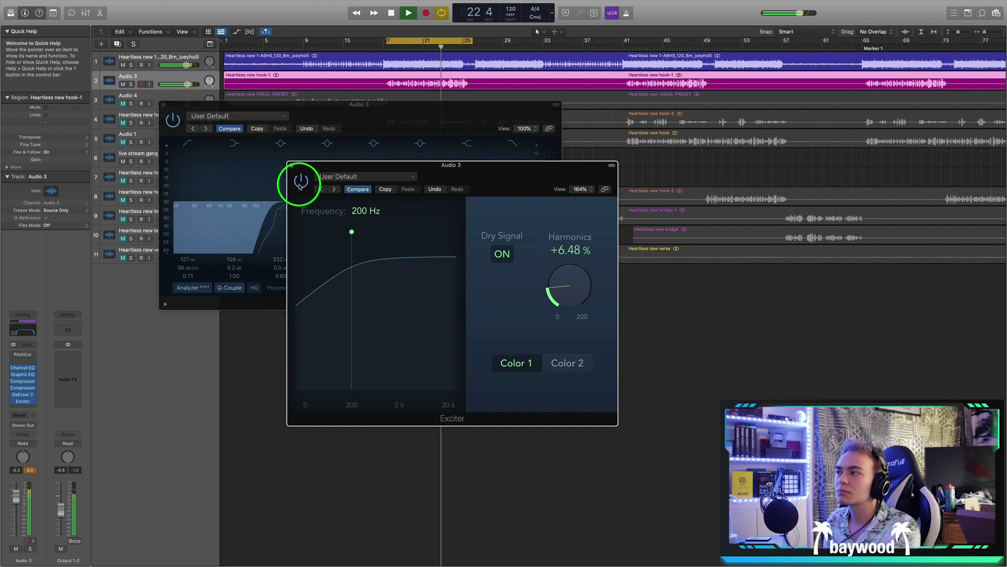
key(space)
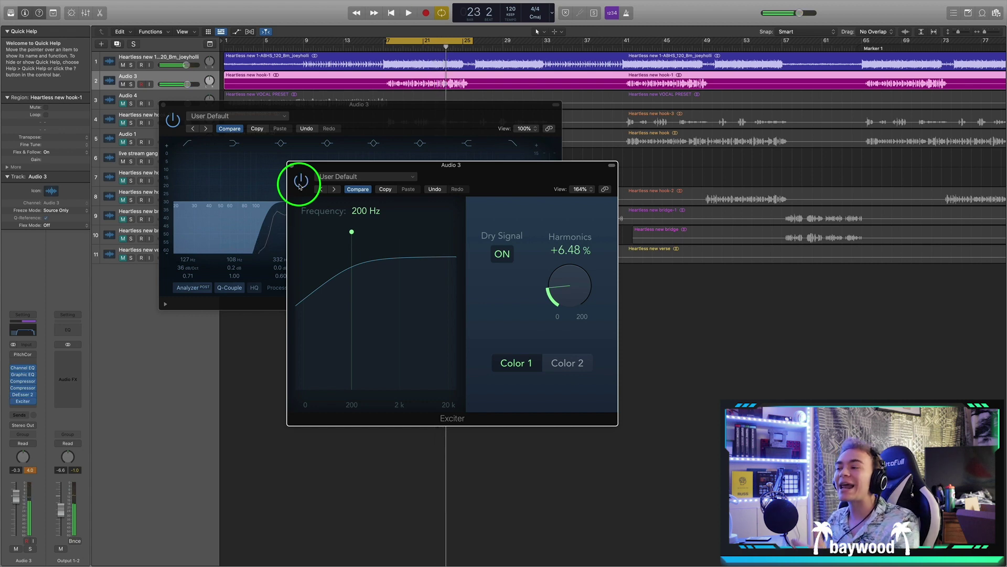
Set the Exciter's harmonics to 0% and raise its frequency to 8900 Hz.
drag(567, 275, 567, 283)
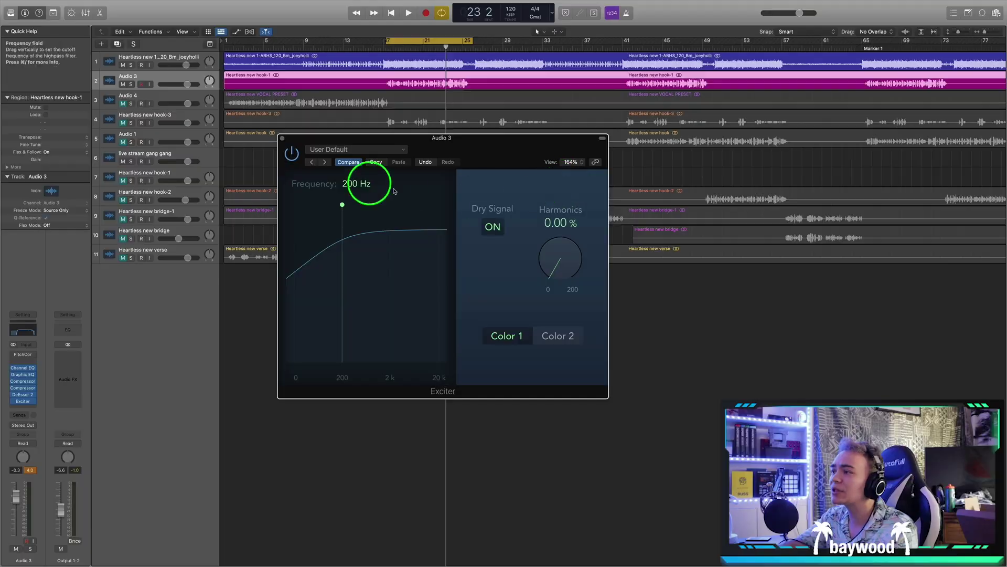
drag(382, 187, 393, 209)
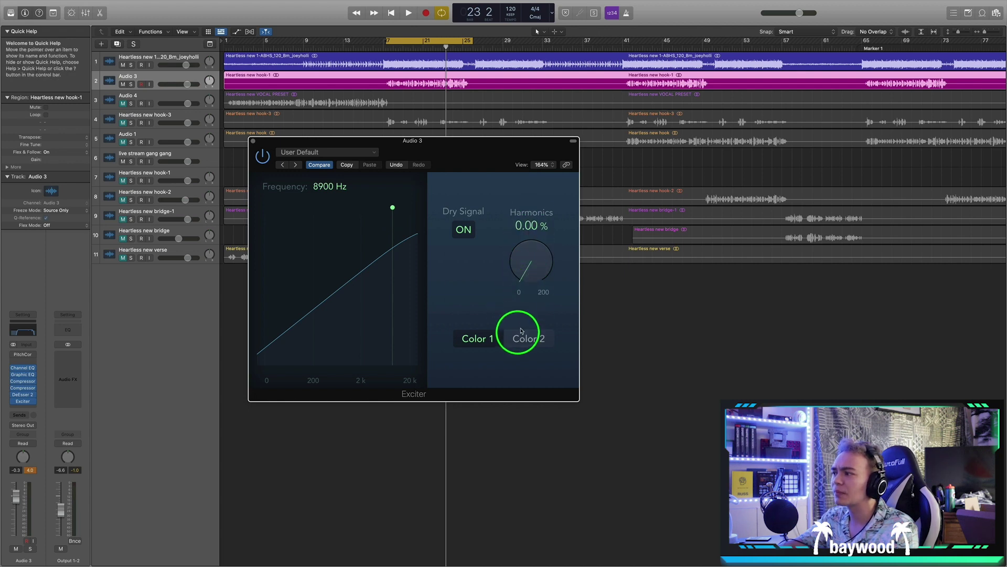
drag(527, 235, 522, 279)
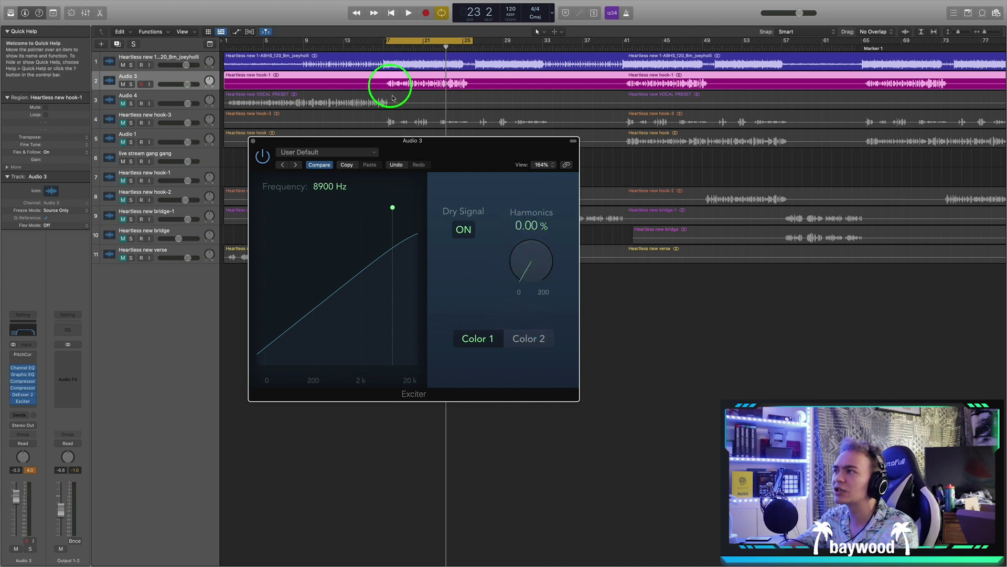
Play the hook from bar 17 while testing the Exciter's harmonics at 200%, settling on 27.4%.
click(390, 50)
key(space)
drag(526, 265, 534, 207)
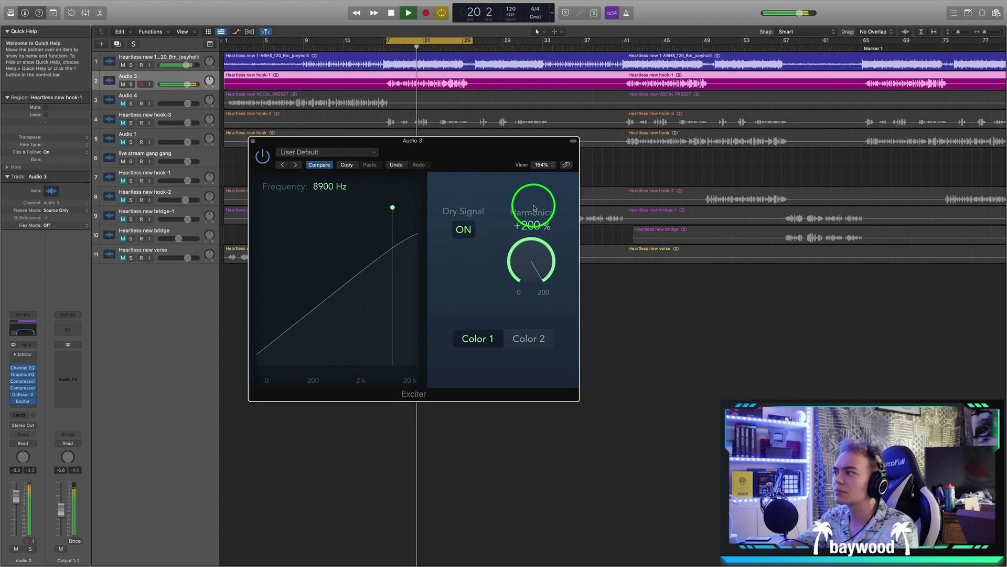
drag(527, 305, 529, 277)
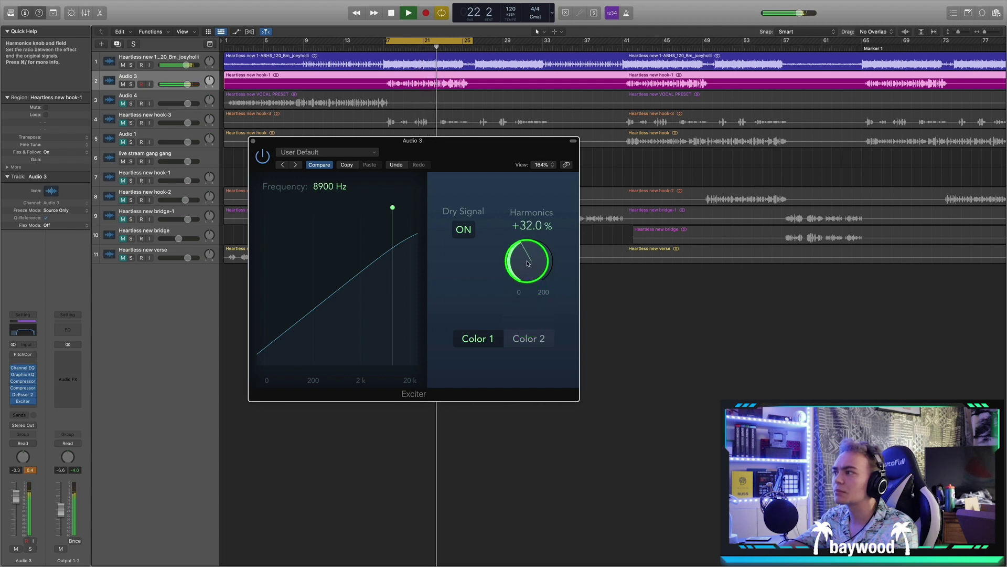
drag(528, 268, 527, 267)
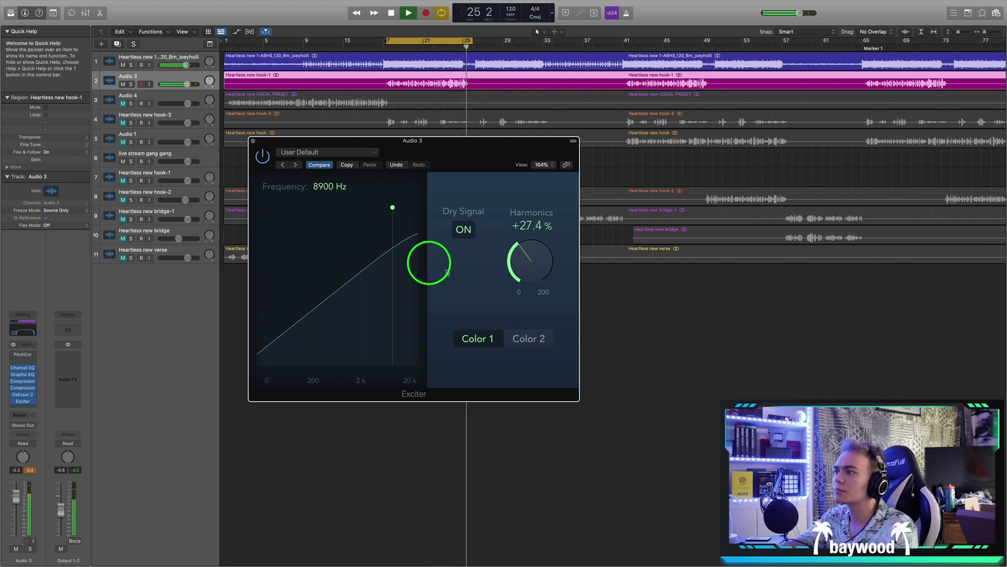
Replay the hook while setting the Exciter's frequency to 10000 Hz and its harmonics to 28.9%.
click(383, 43)
drag(394, 213, 396, 206)
drag(531, 261, 532, 294)
alt+click(532, 266)
click(294, 167)
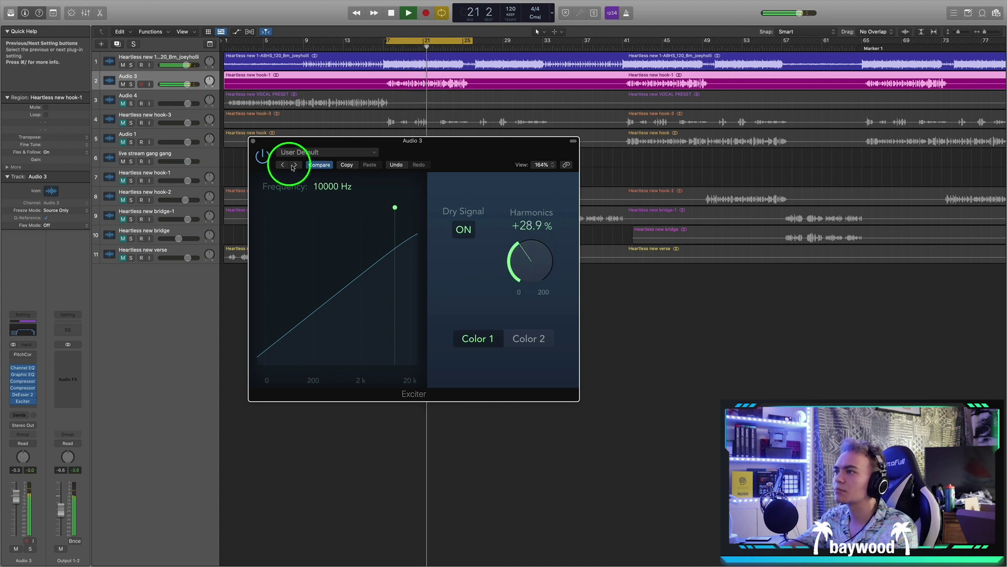
Try the Exciter's Color 2 mode, restore Color 1 with harmonics at 28.9%, and close the plug-in after stopping playback.
click(524, 338)
drag(525, 257, 529, 318)
click(488, 335)
mouse_move(528, 266)
mouse_down()
mouse_move(525, 278)
mouse_move(533, 251)
mouse_move(531, 265)
mouse_up()
key(space)
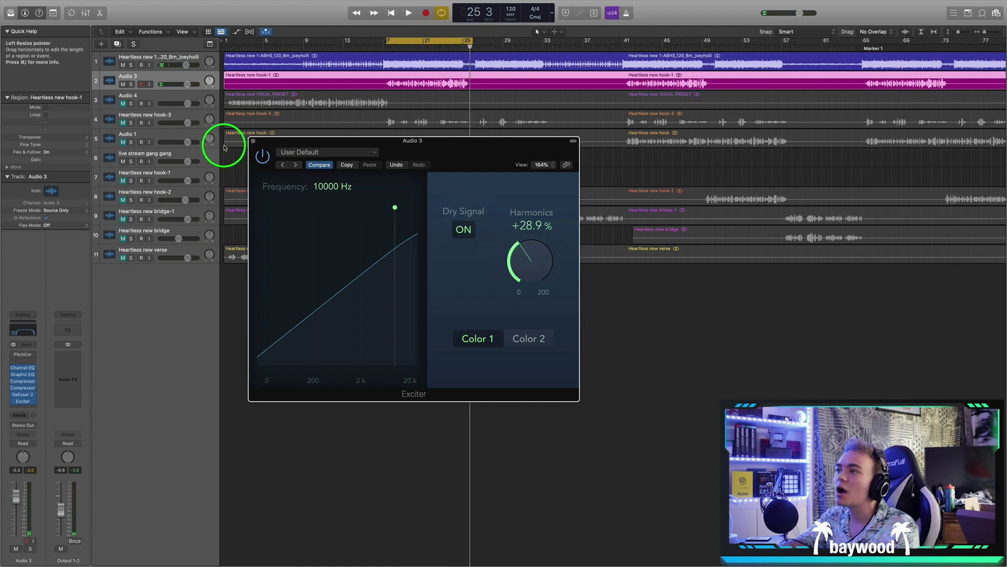
click(253, 141)
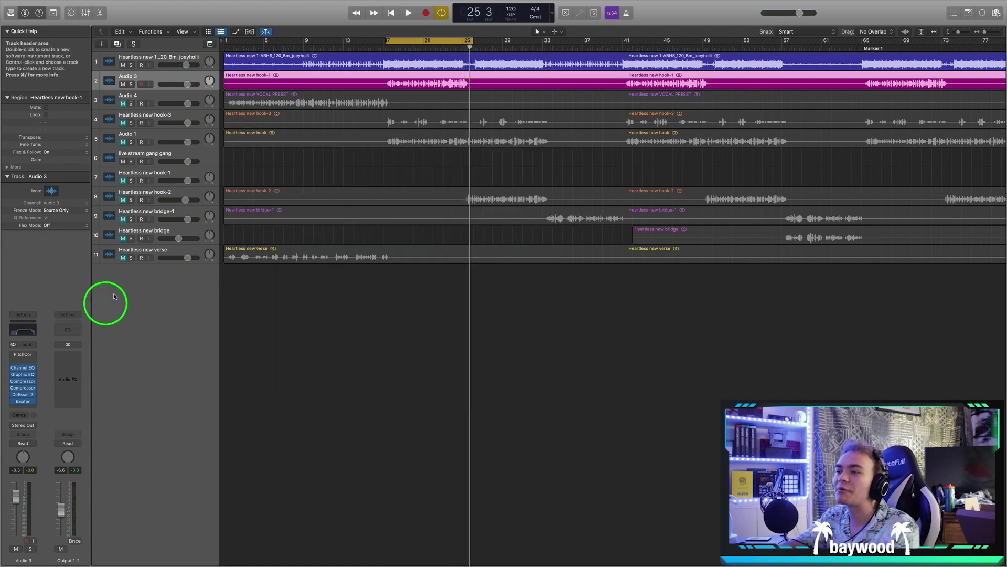
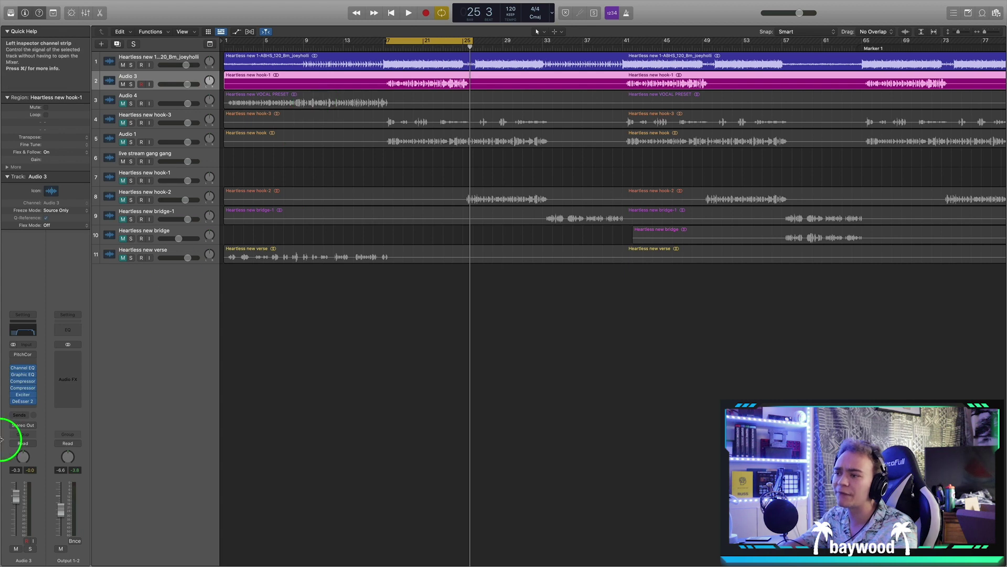
Insert the ChromaVerb reverb after DeEsser 2 on the Audio 3 track.
mouse_move(23, 371)
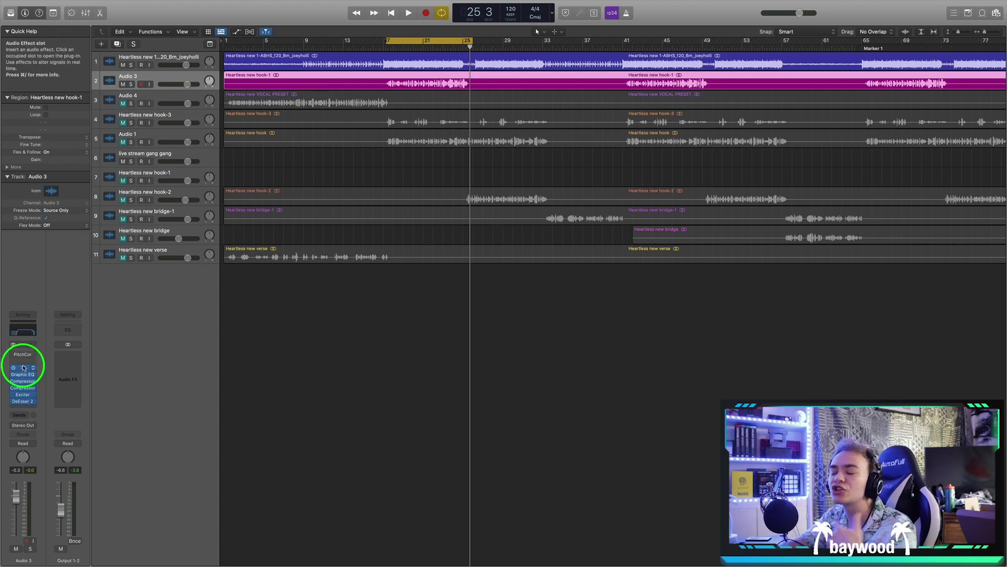
click(23, 409)
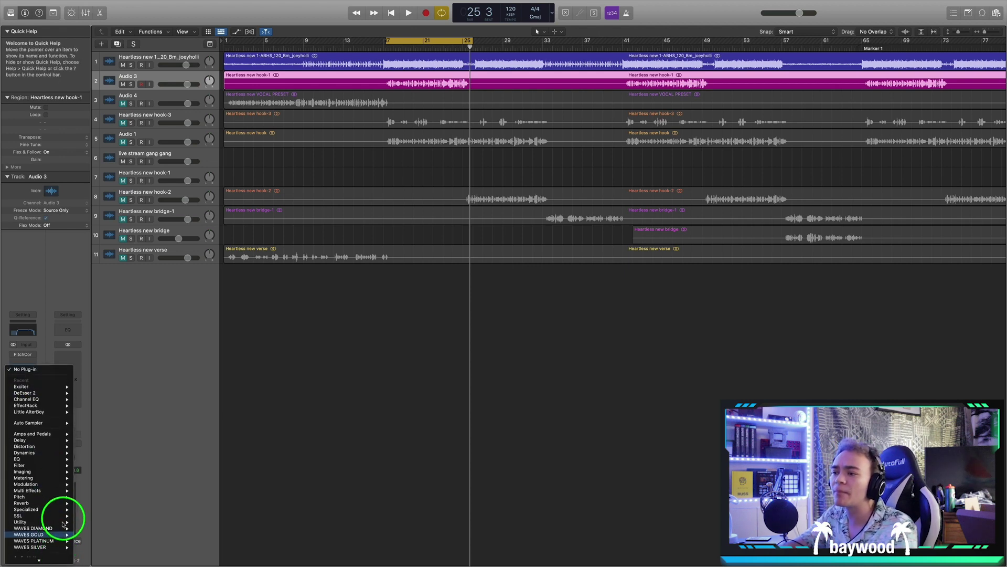
mouse_move(64, 503)
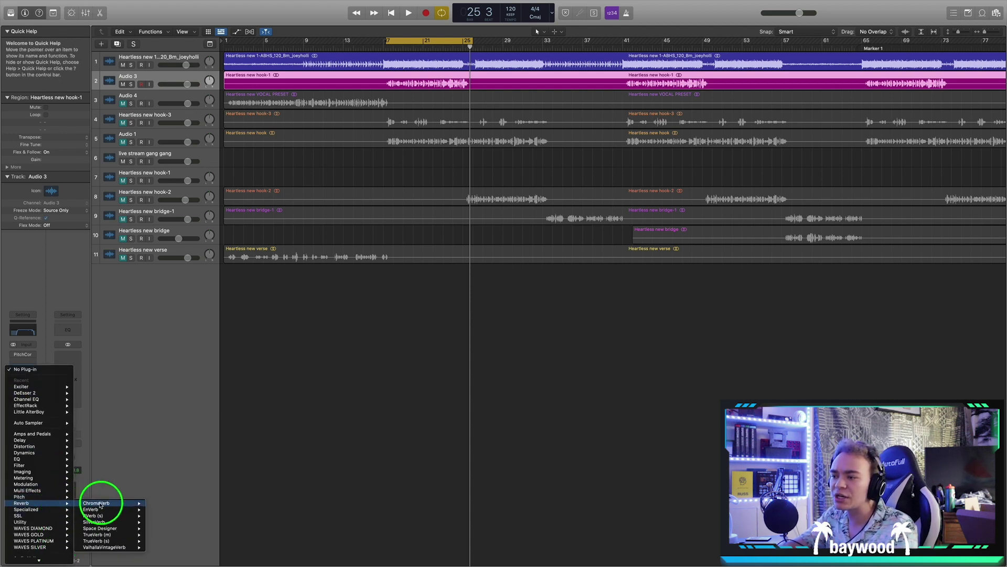
click(162, 504)
Set ChromaVerb's decay to 0.25 s, its size to 25% and its dry level to 100%.
drag(438, 285, 441, 305)
drag(347, 291, 351, 348)
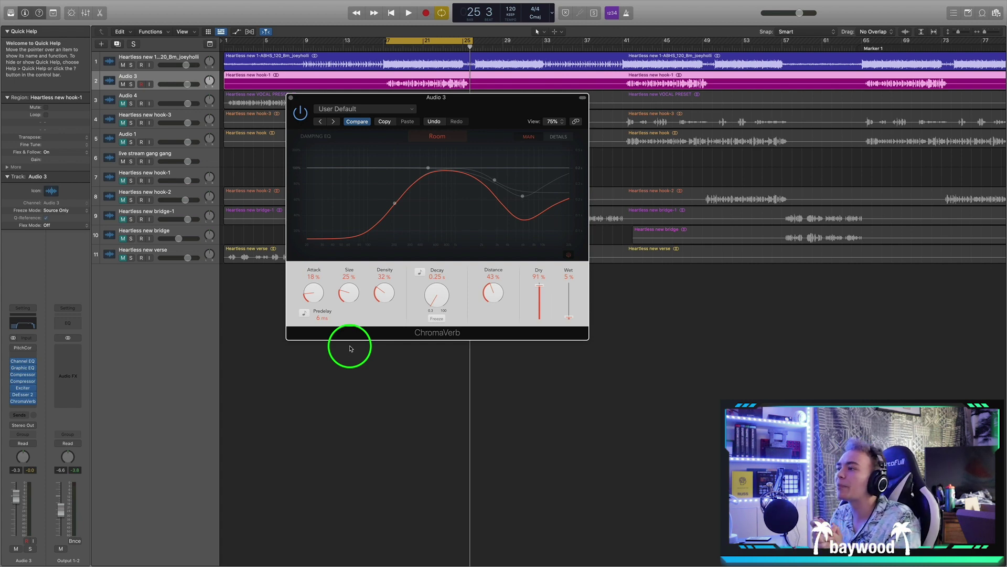
drag(537, 288, 472, 151)
drag(475, 102, 518, 102)
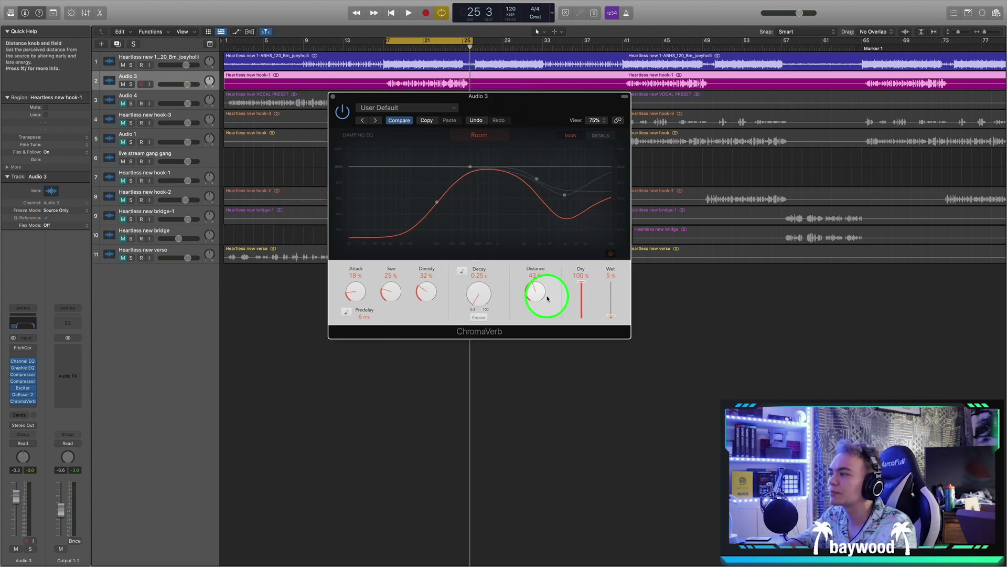
Set ChromaVerb's distance to 25%, its attack to 0% and its predelay to 0 ms.
drag(533, 285, 535, 324)
drag(355, 291, 412, 436)
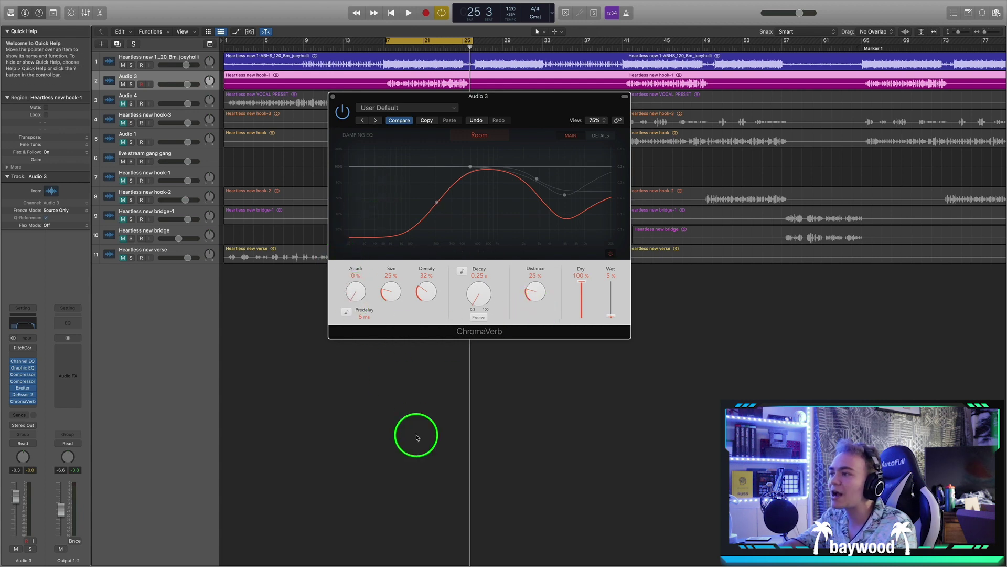
drag(367, 310, 315, 337)
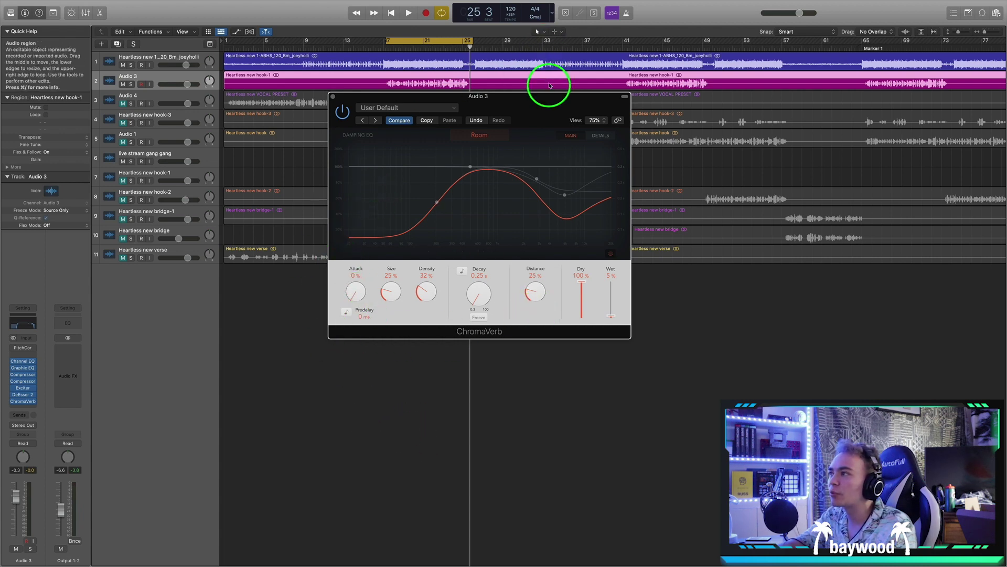
drag(541, 117, 541, 163)
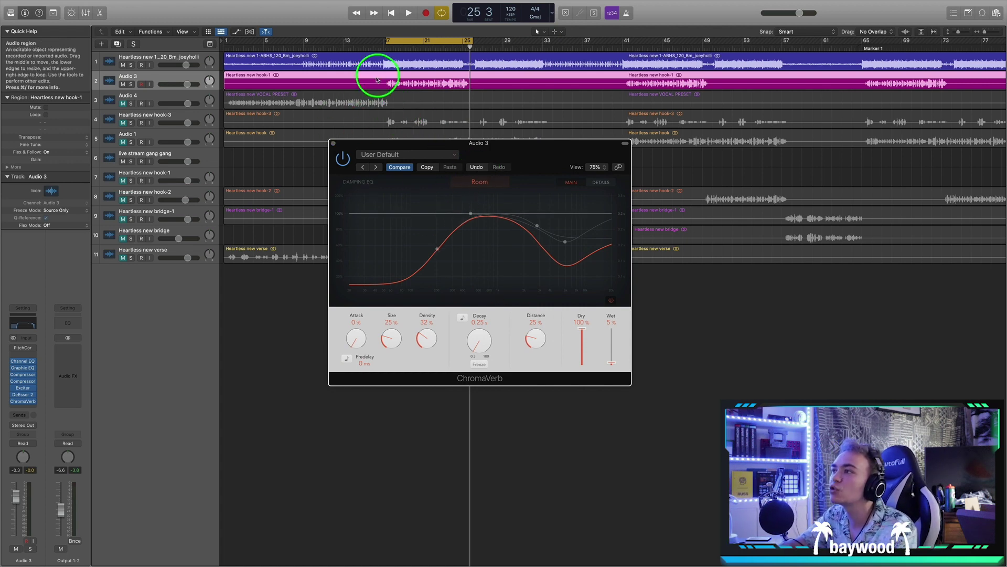
Raise ChromaVerb's wet level to 23% and play the hook to audition the reverb.
double_click(384, 53)
drag(611, 361, 612, 357)
drag(540, 161, 584, 161)
key(space)
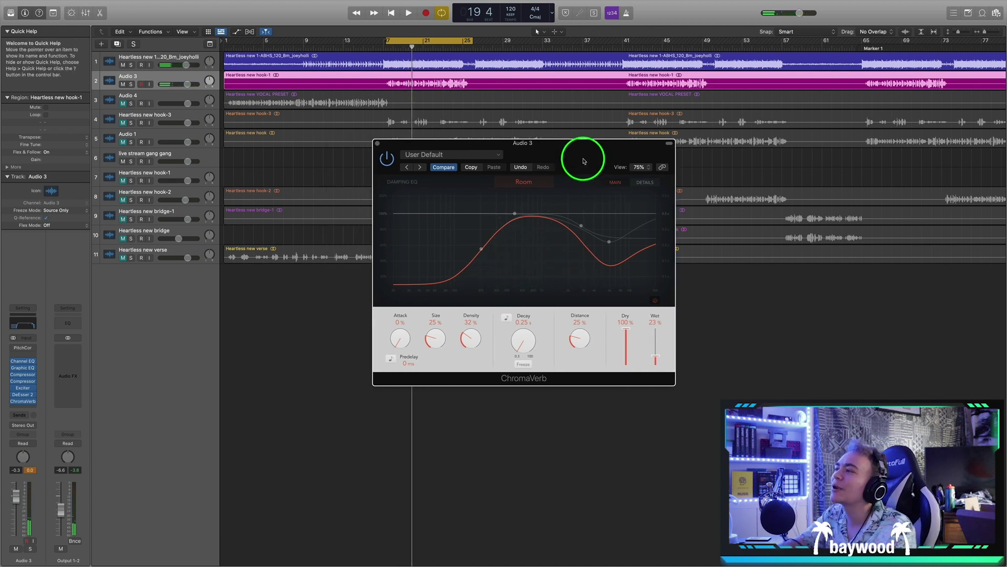
click(23, 401)
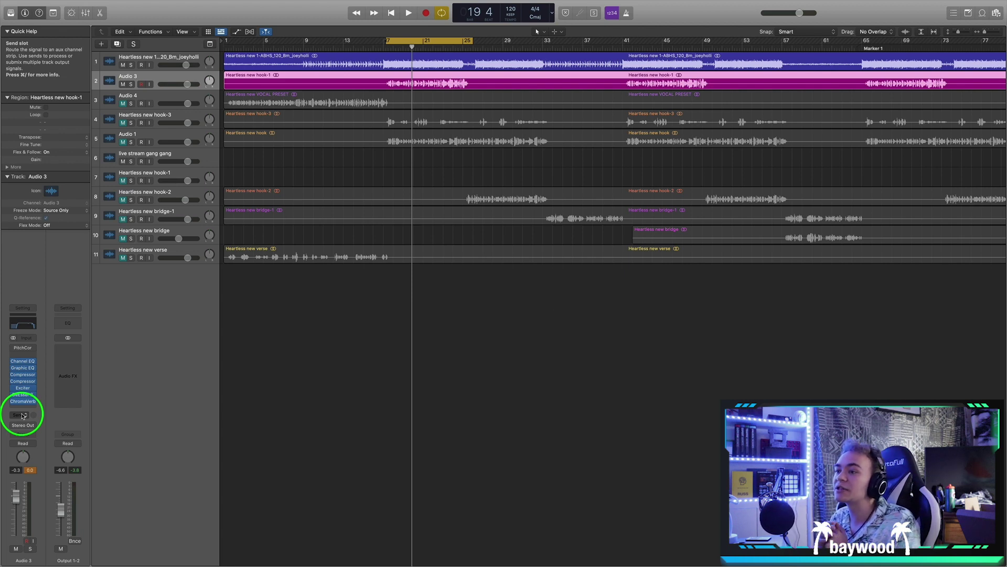
click(21, 415)
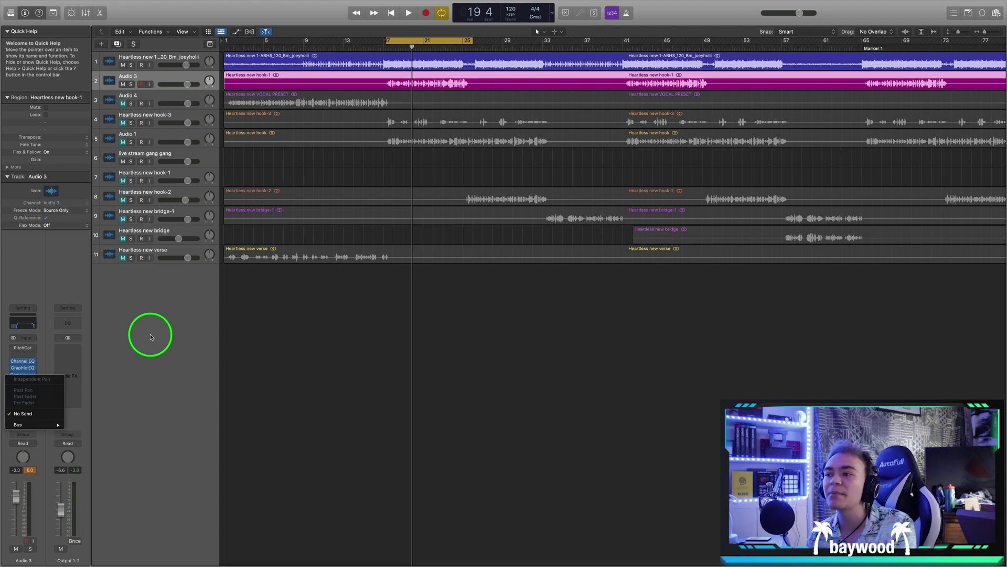
mouse_move(44, 426)
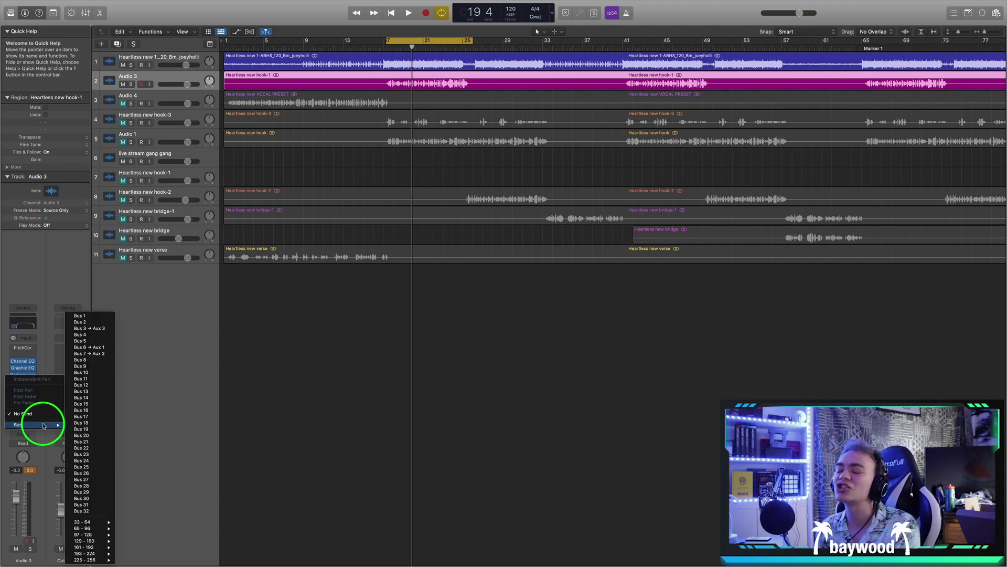
click(152, 401)
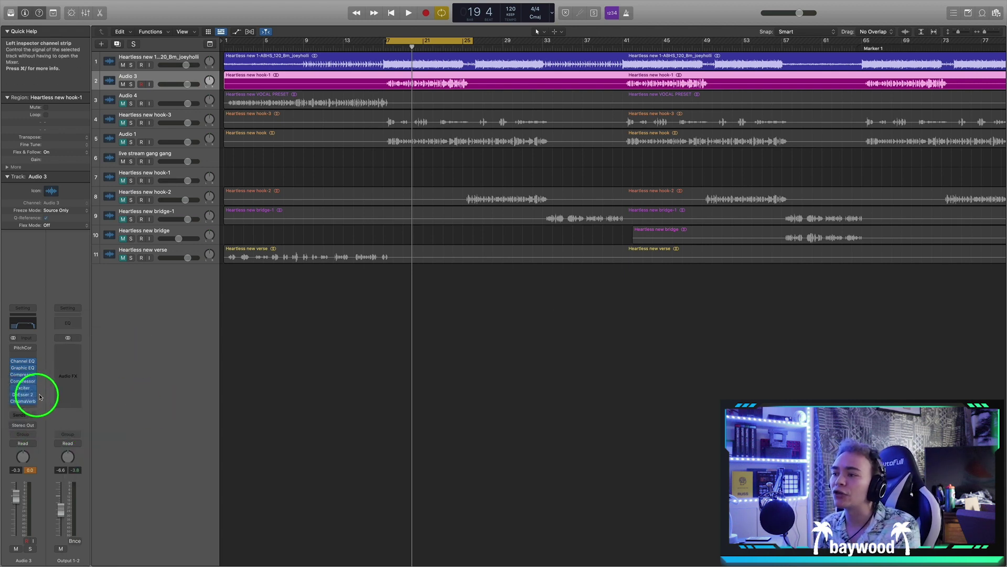
click(28, 406)
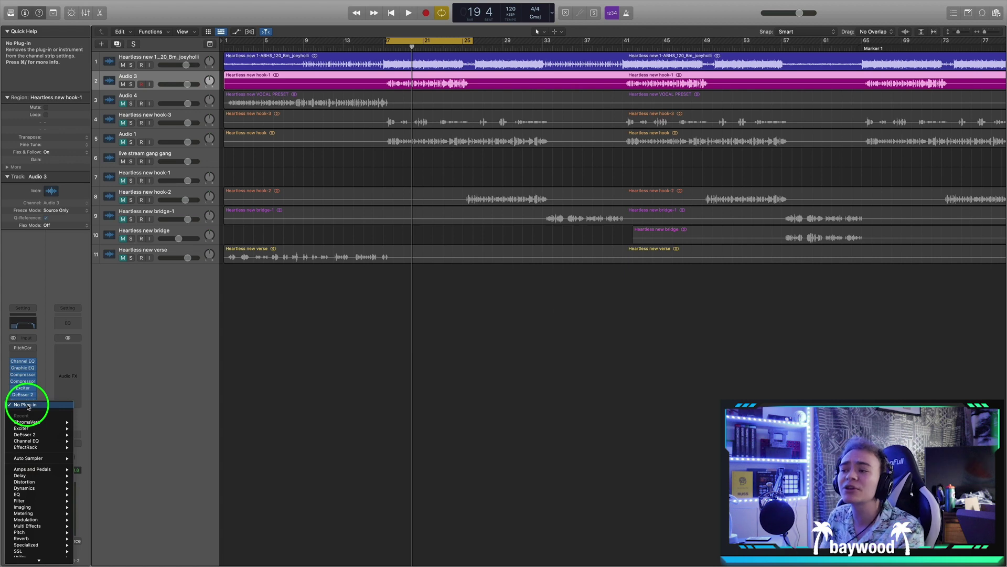
click(28, 406)
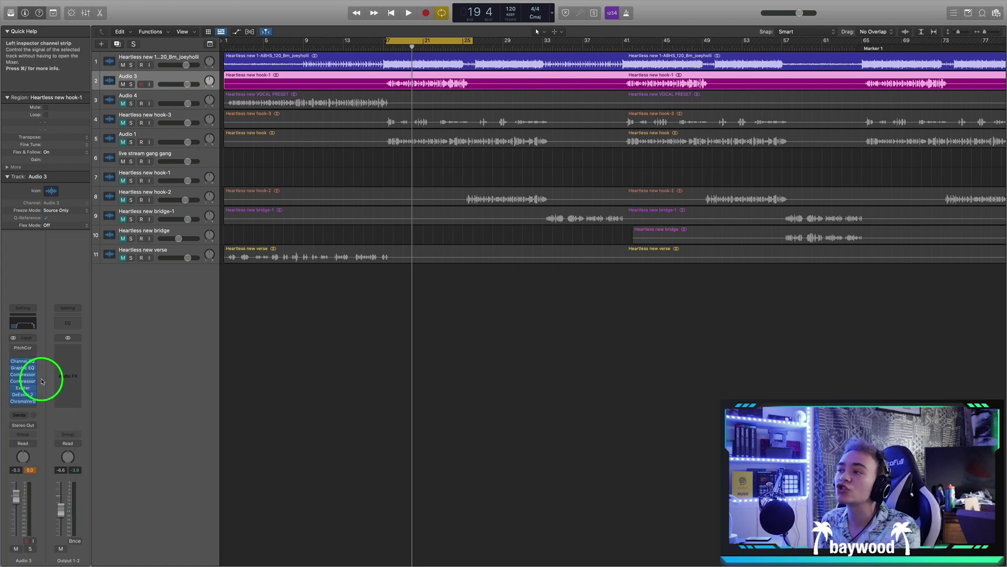
Delete the two empty tracks below Audio 1, live stream gang gang and Heartless new hook-1, and reselect the Audio 3 track.
key(super+Left)
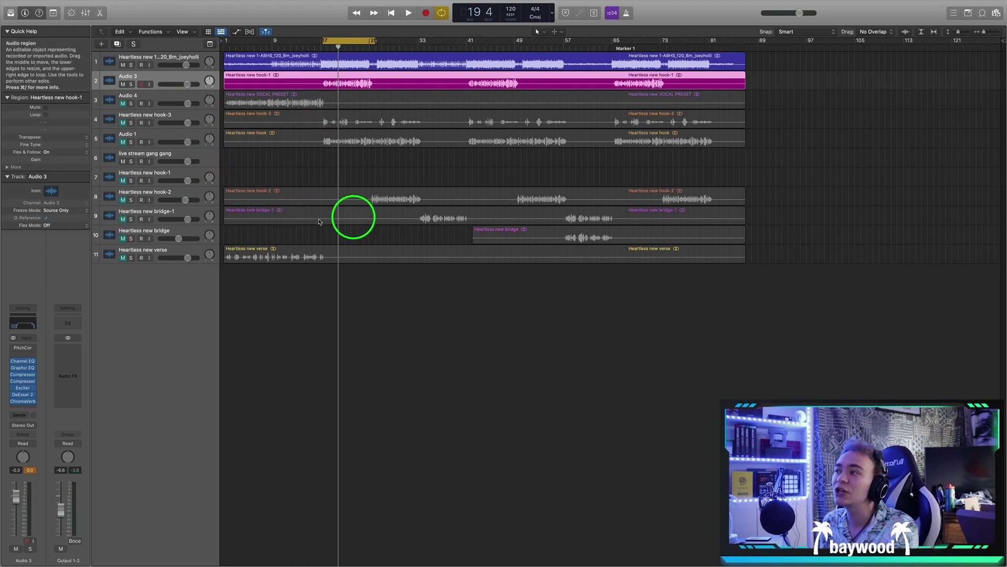
drag(407, 299, 325, 288)
click(320, 119)
click(184, 153)
key(super+BackSpace)
key(super+BackSpace)
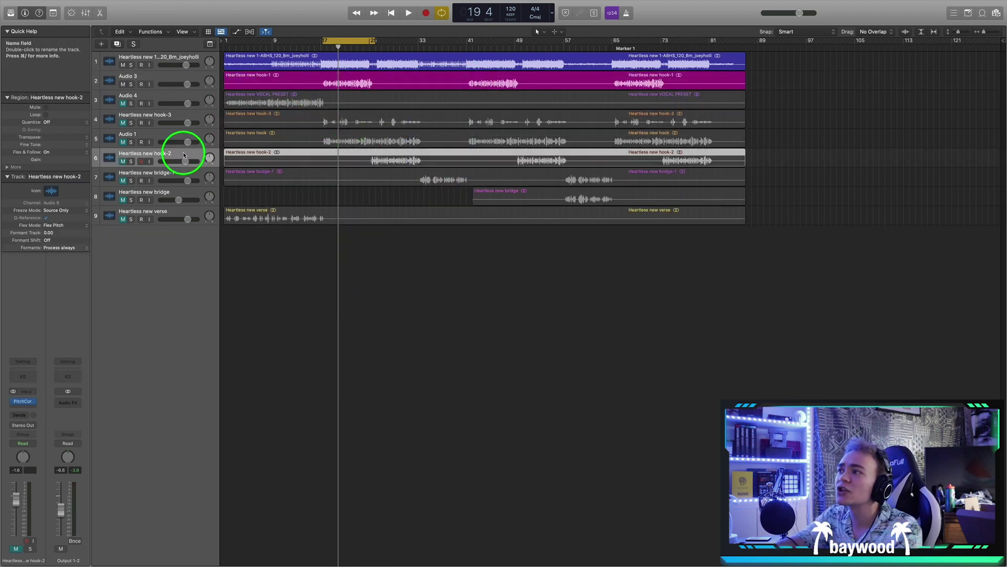
click(175, 79)
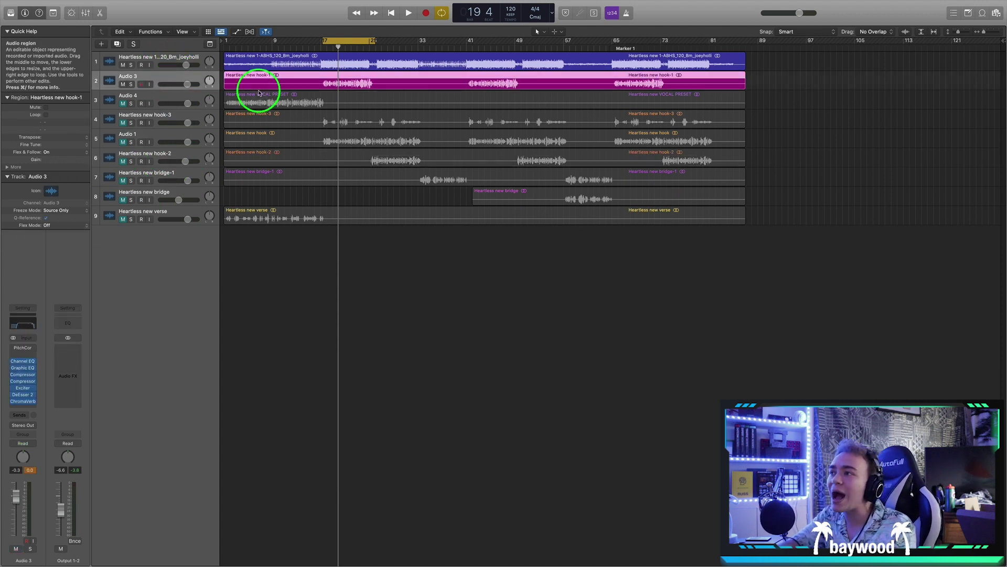
Insert the Stereo Delay after ChromaVerb on the Audio 3 track.
key(super+Right)
key(super+Right)
key(super+Right)
click(23, 407)
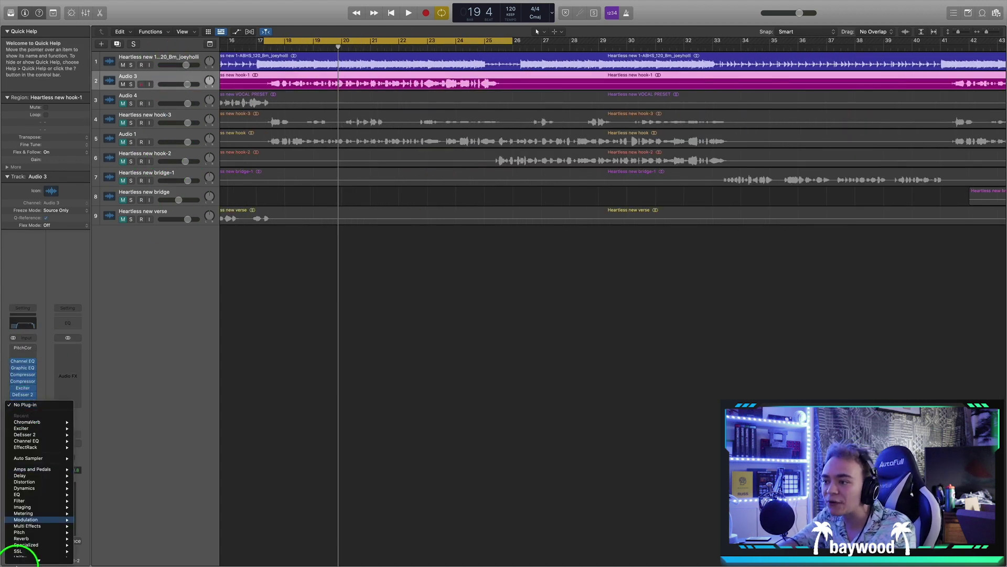
click(168, 328)
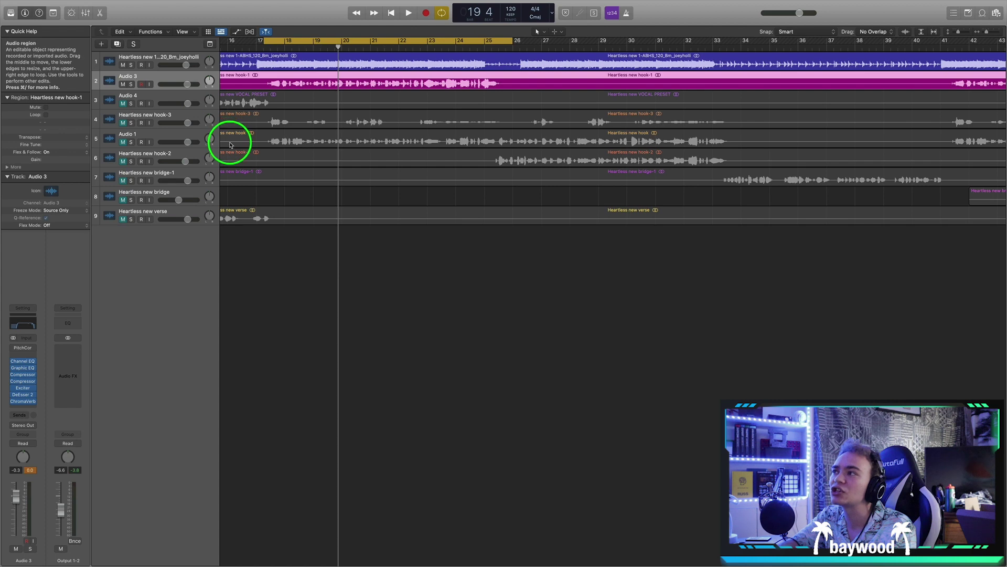
scroll(305, 144, left, 3)
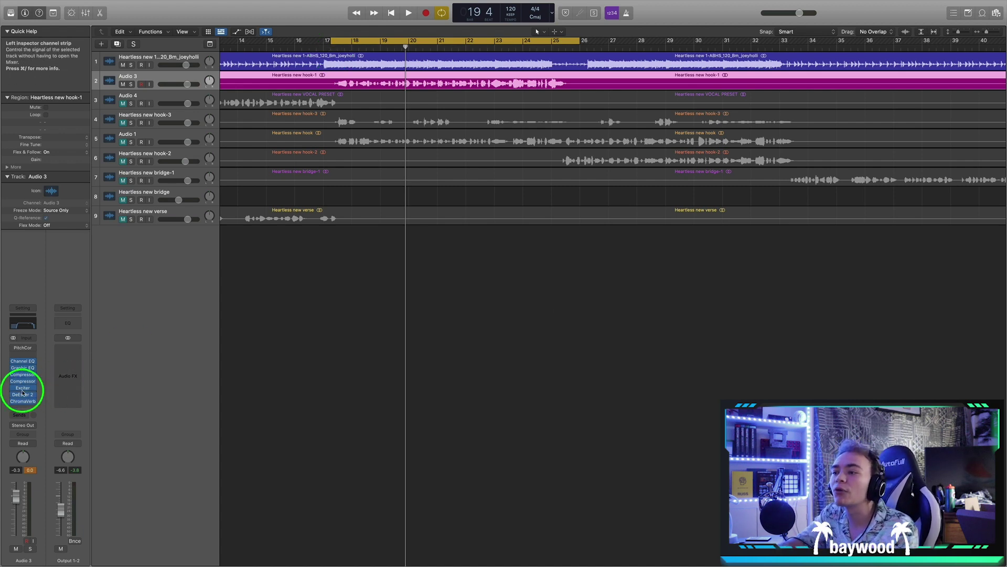
click(26, 409)
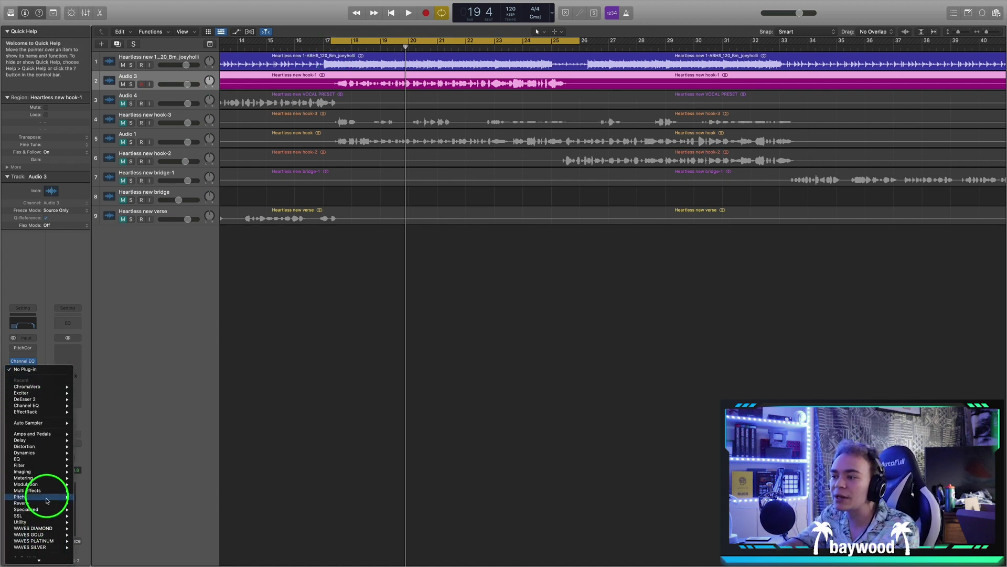
mouse_move(53, 441)
mouse_move(117, 471)
click(149, 472)
drag(486, 121, 384, 129)
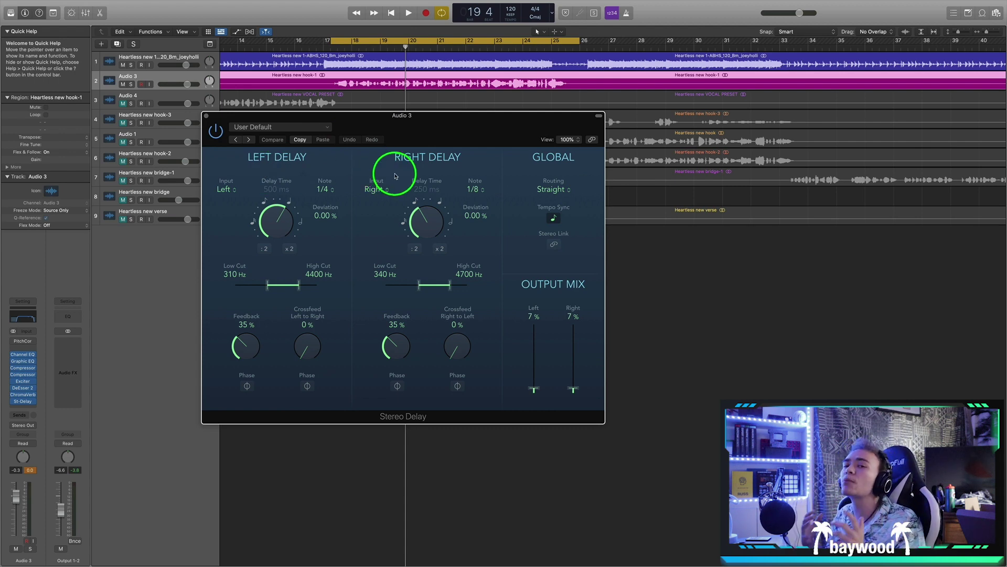
Set the left delay's low cut to 520 Hz and high cut to 4700 Hz, and the right delay's to 580 Hz and 5000 Hz.
drag(268, 285, 277, 288)
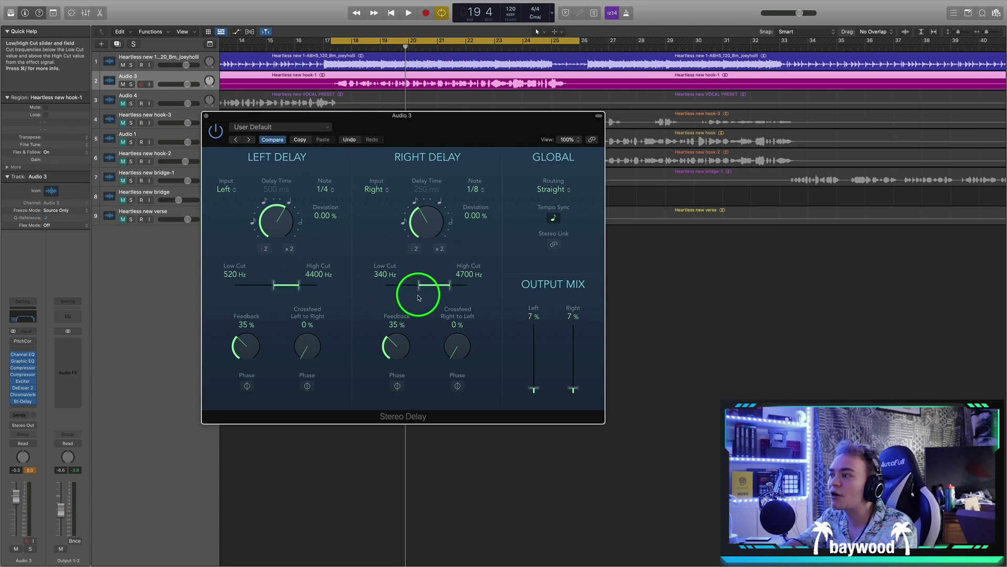
drag(418, 285, 454, 286)
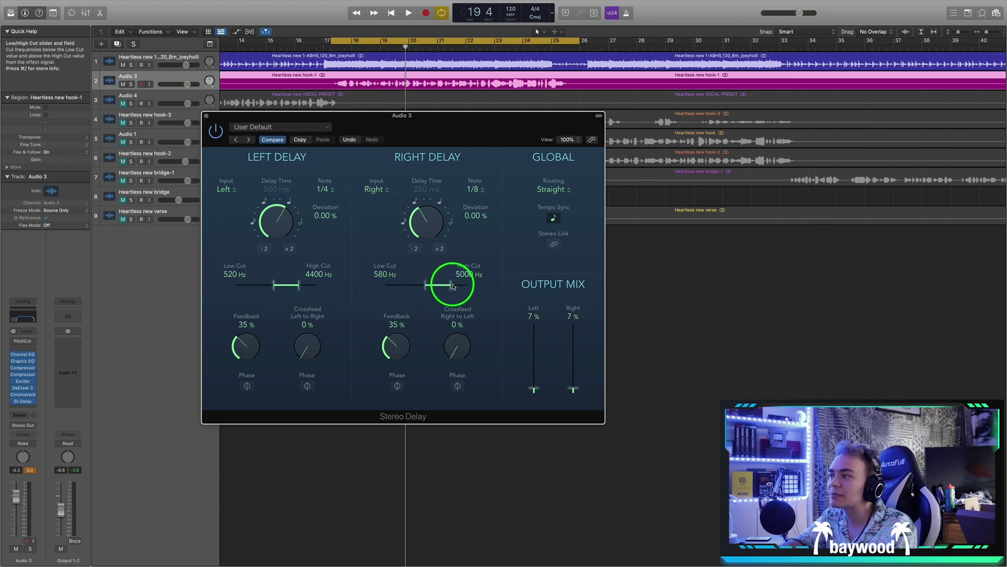
drag(298, 285, 300, 290)
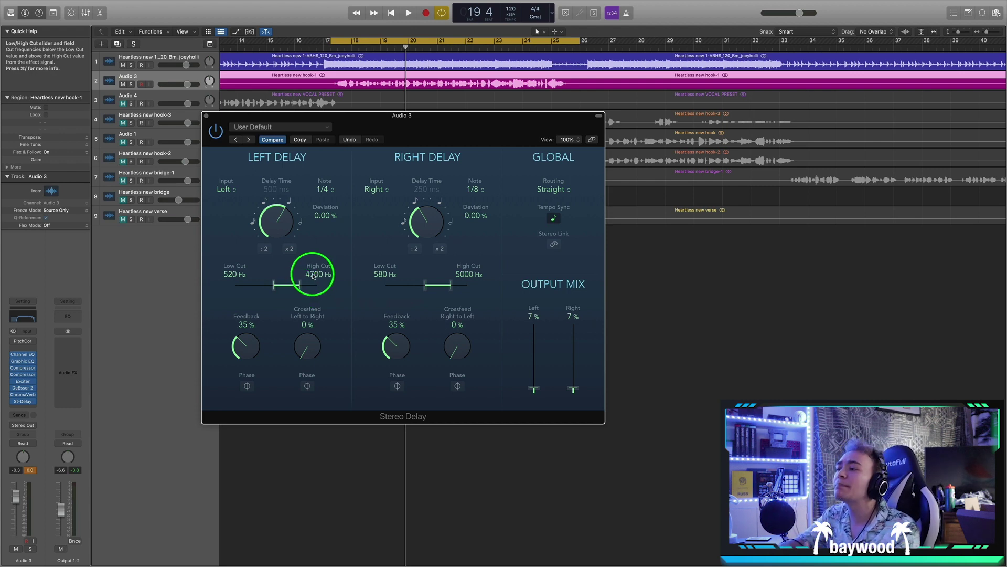
drag(425, 150, 437, 149)
Set the Stereo Delay's output mix to 0% left and 76% right, and the left delay's low cut to 430 Hz.
drag(546, 390, 586, 341)
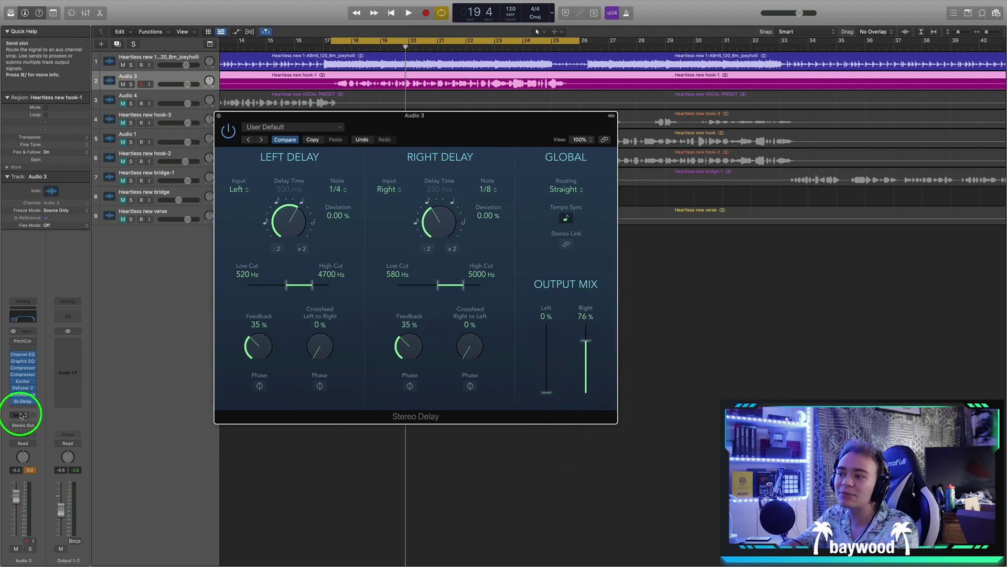
mouse_move(461, 149)
mouse_down()
mouse_move(504, 144)
mouse_move(477, 152)
mouse_up()
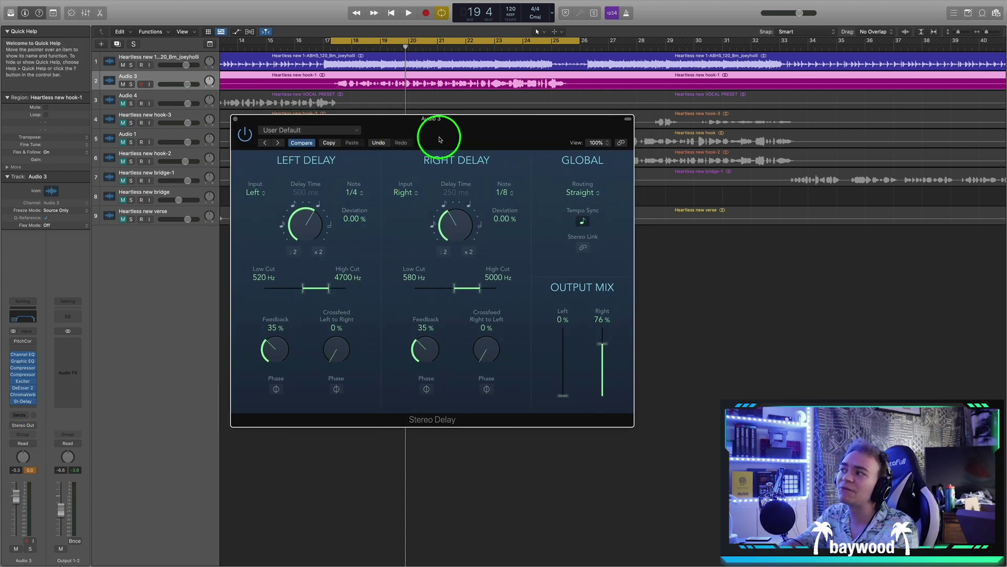
drag(444, 139, 446, 139)
drag(304, 288, 305, 289)
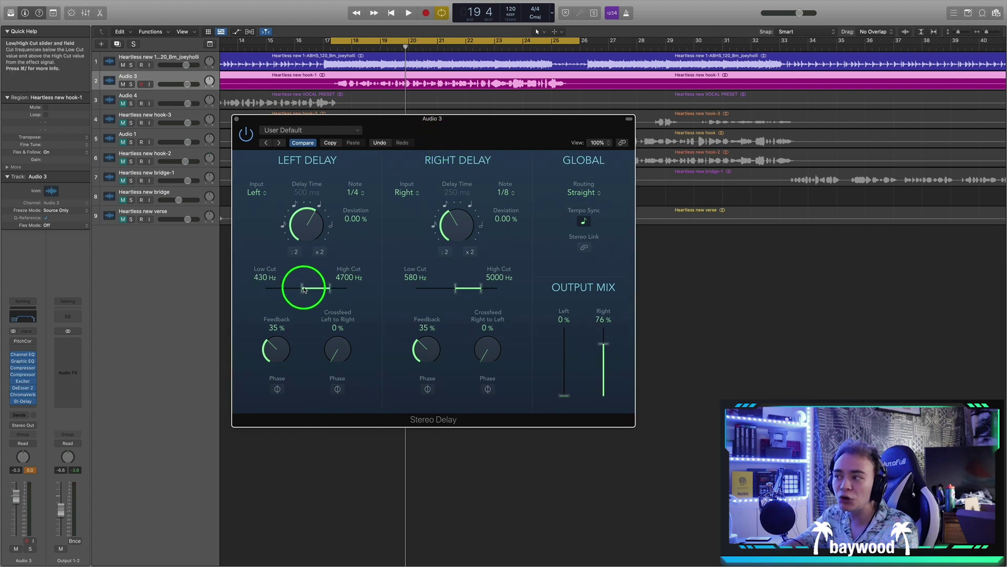
Add a send from Audio 3 to Bus 11 and raise its send level.
click(22, 415)
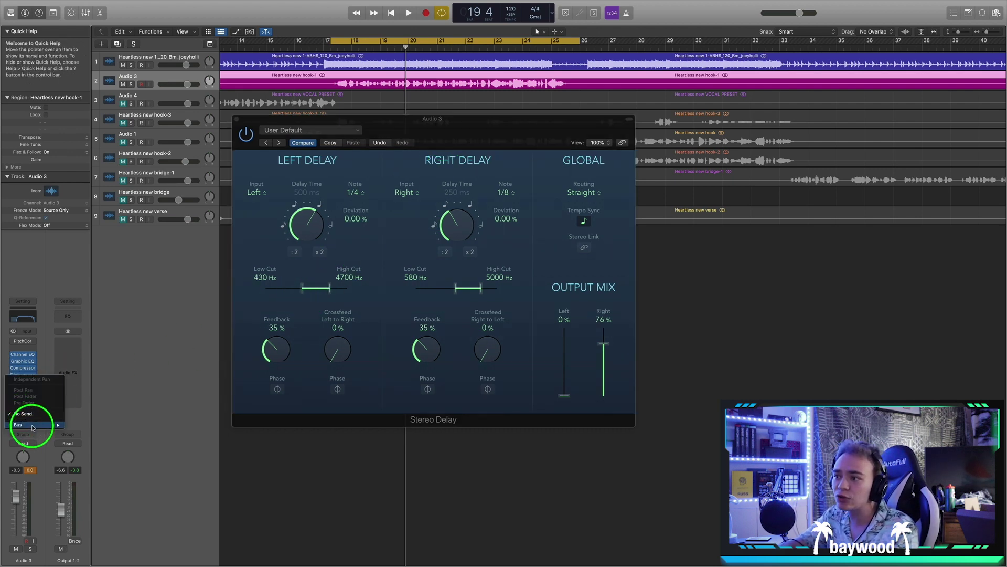
mouse_move(32, 424)
click(72, 378)
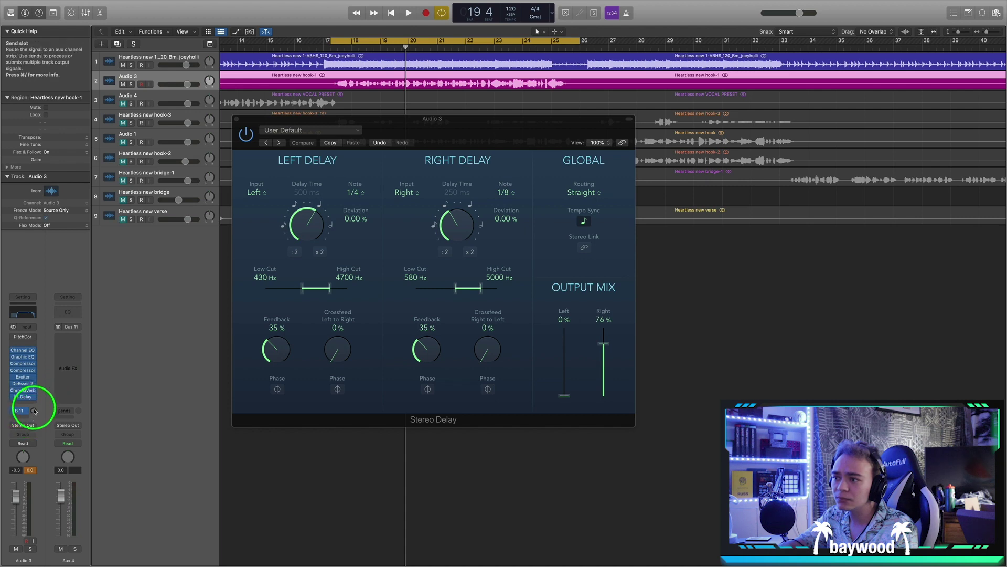
drag(32, 405, 32, 411)
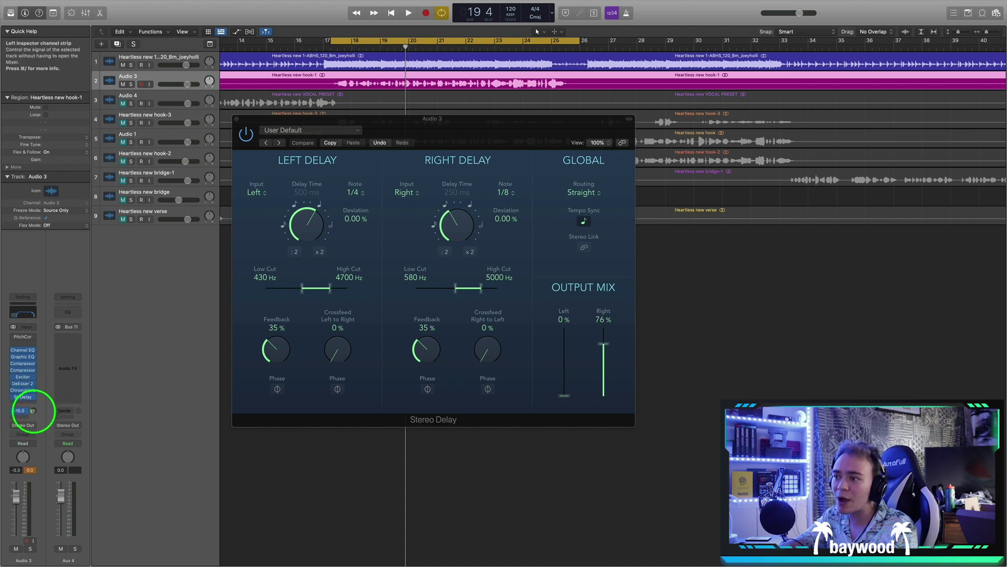
Set the Stereo Delay's left and right output mix to 100% and move the plug-in from Audio 3 to Aux 4.
drag(542, 392, 556, 245)
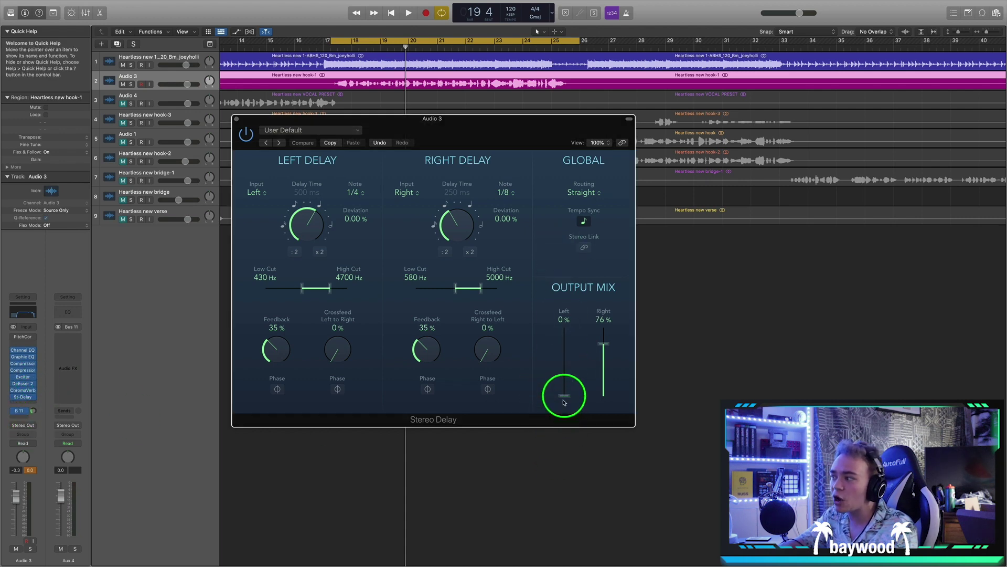
drag(592, 326, 611, 263)
mouse_move(22, 397)
mouse_down()
mouse_move(72, 337)
mouse_move(32, 408)
mouse_up()
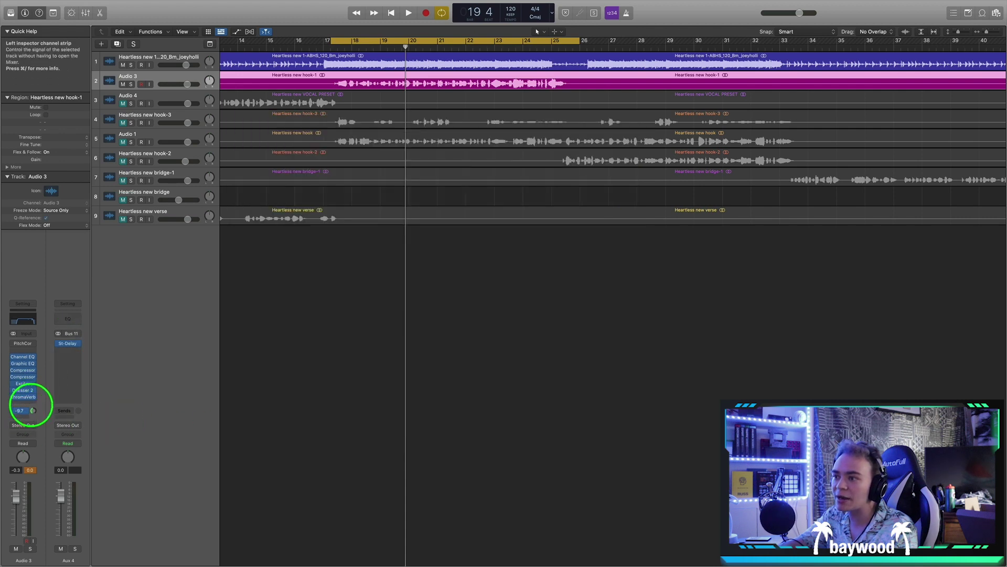
Add a Channel EQ after the Stereo Delay on Aux 4, with a low cut at 410 Hz and a high cut at 2520 Hz.
click(67, 343)
click(68, 319)
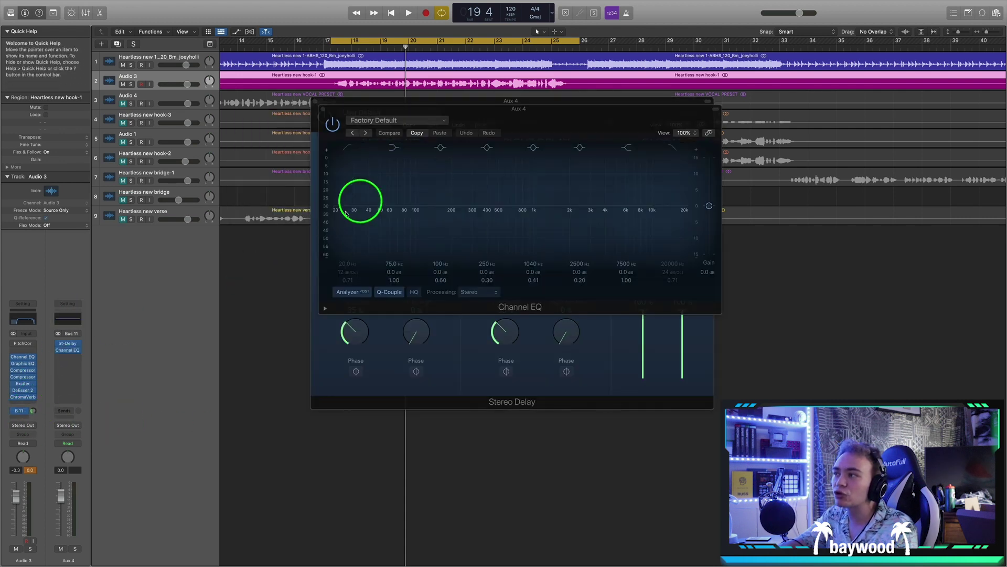
click(352, 153)
drag(362, 208, 488, 203)
click(666, 150)
drag(677, 218, 578, 214)
click(323, 109)
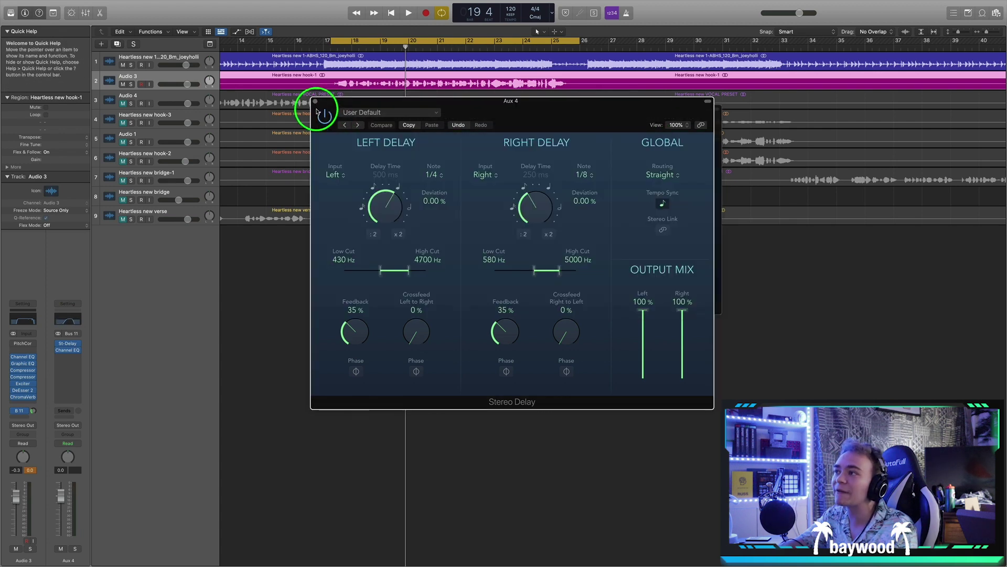
click(315, 100)
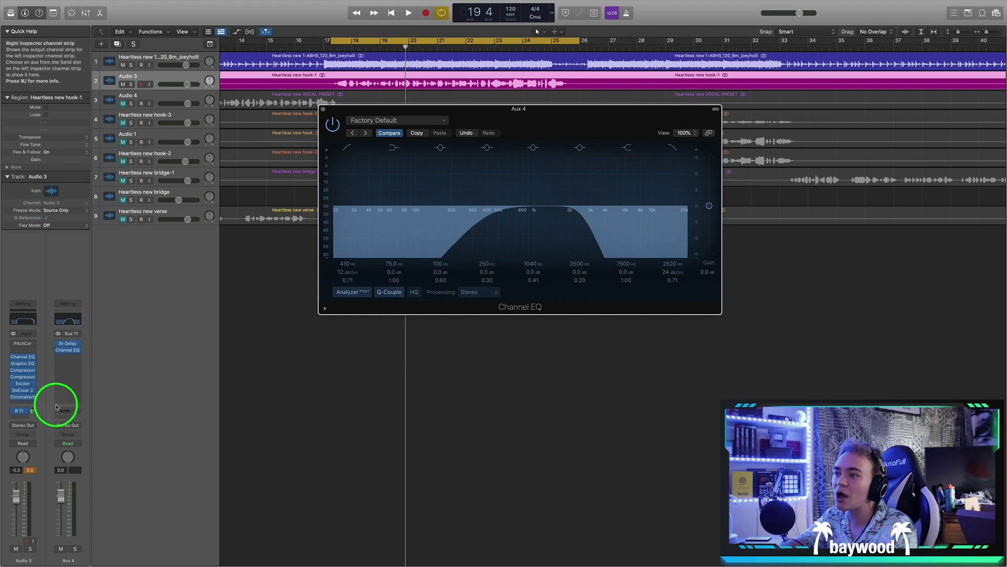
Bypass and re-enable Audio 3's Bus 11 send, and open the Stereo Delay on Aux 4.
click(14, 412)
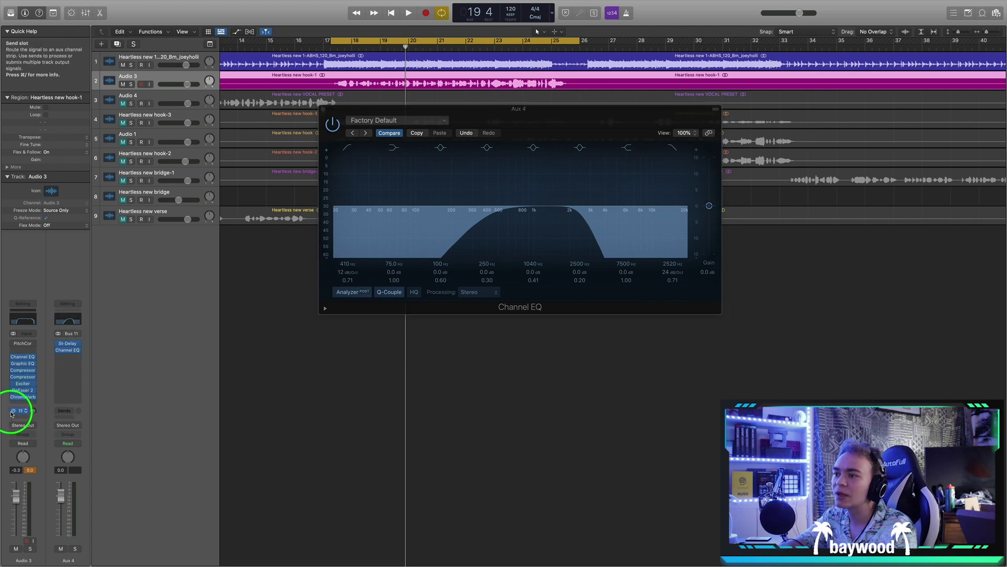
click(14, 411)
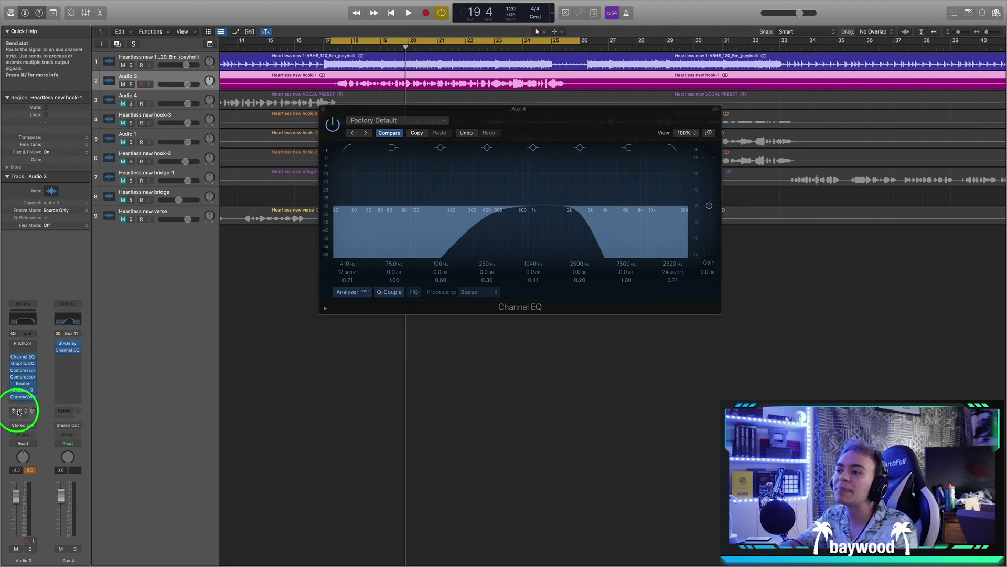
click(67, 344)
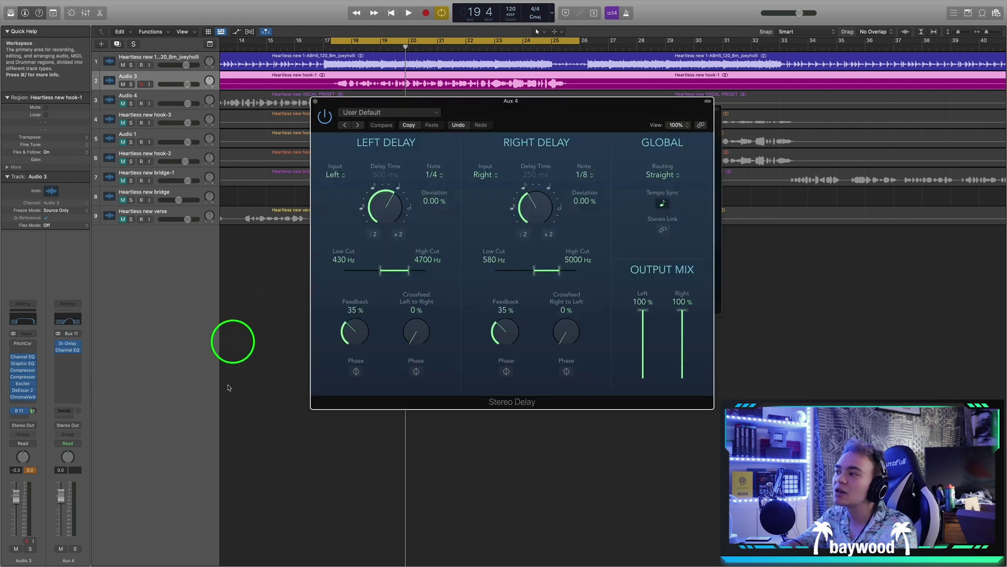
Move the Stereo Delay from Aux 4 back onto Audio 3 after ChromaVerb and reopen it.
click(316, 100)
click(321, 109)
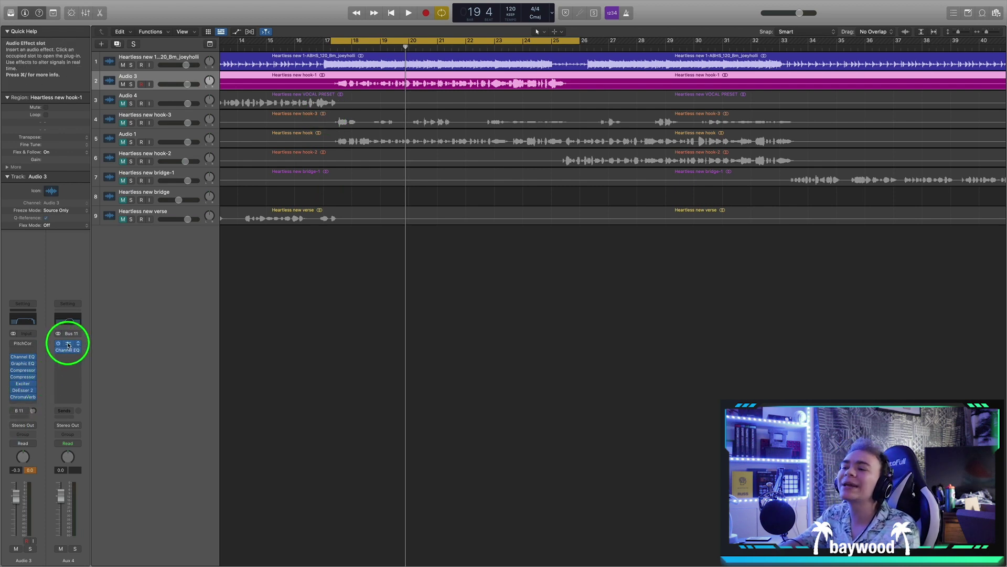
drag(18, 404, 14, 399)
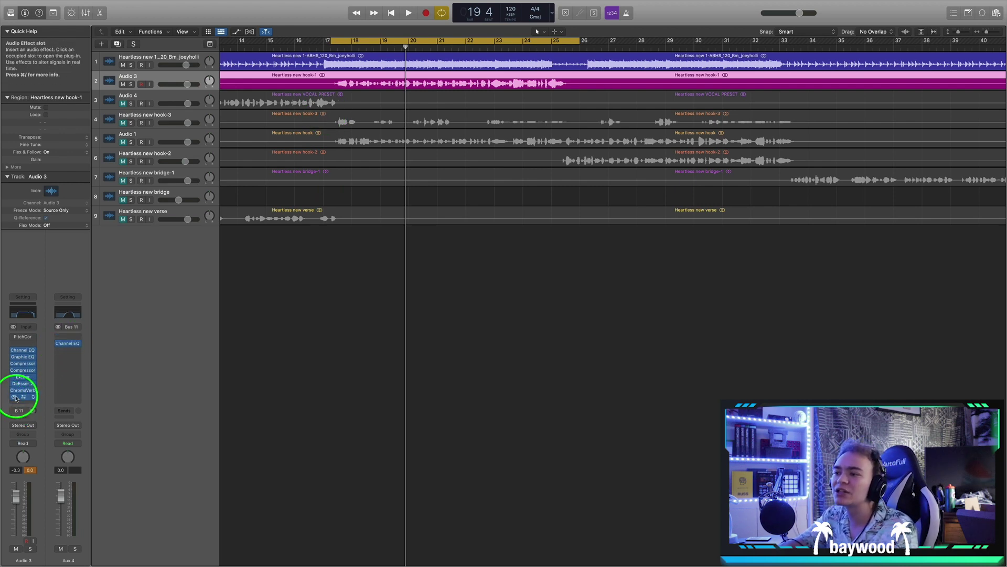
click(22, 397)
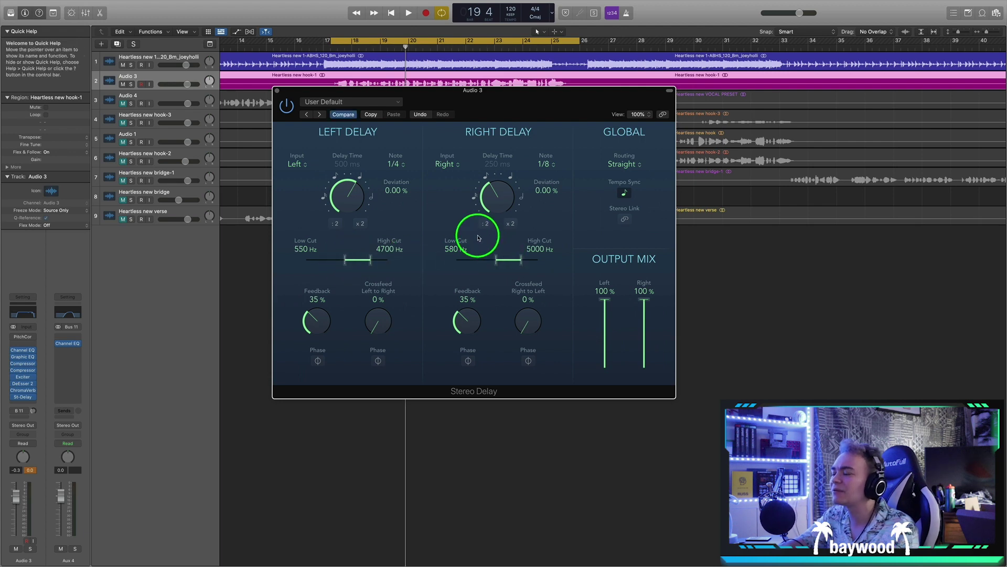
Set the Stereo Delay's left and right output mix to 10% and play the hook from the start of the cycle region.
drag(604, 301, 608, 362)
drag(644, 300, 643, 355)
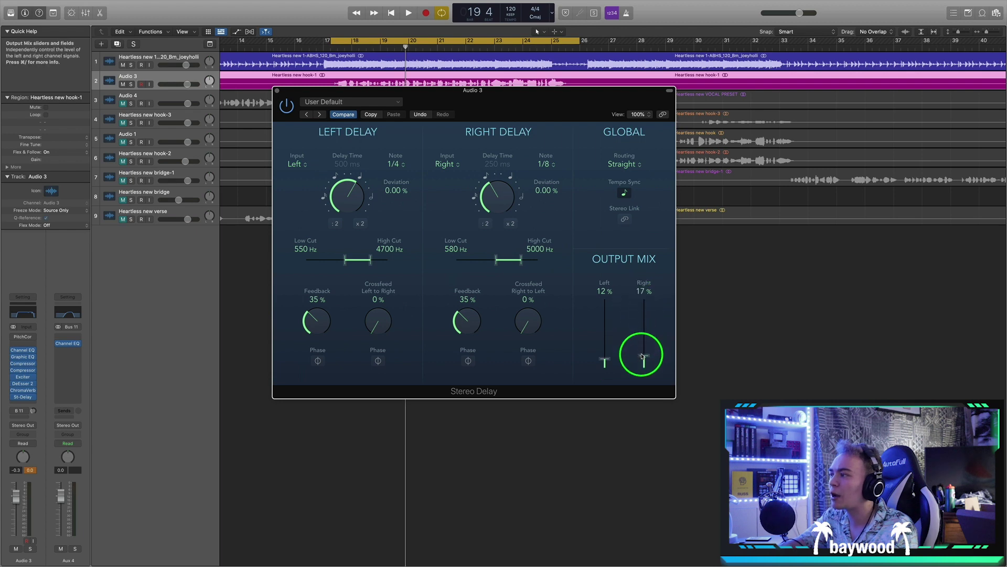
drag(555, 92, 580, 93)
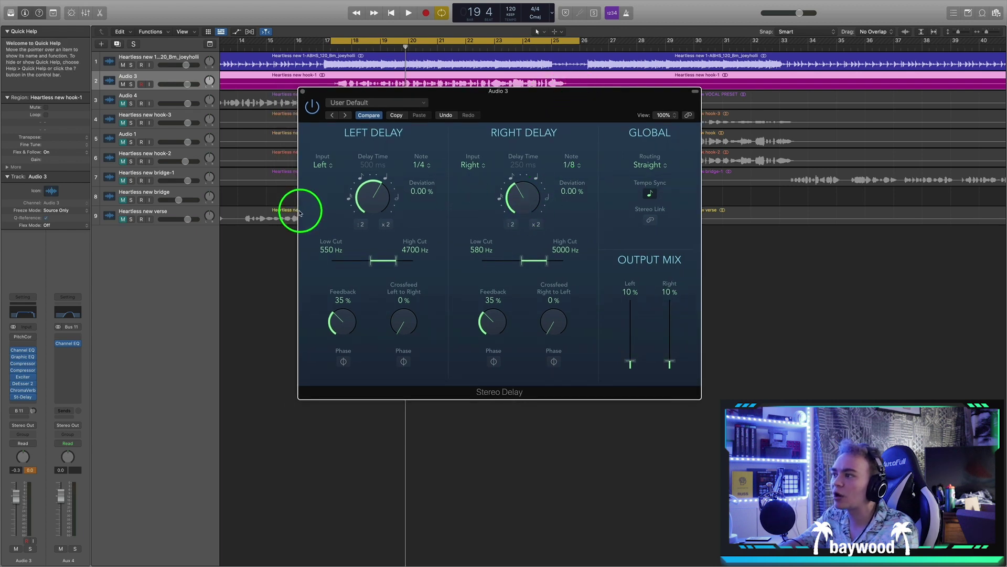
drag(549, 108, 511, 144)
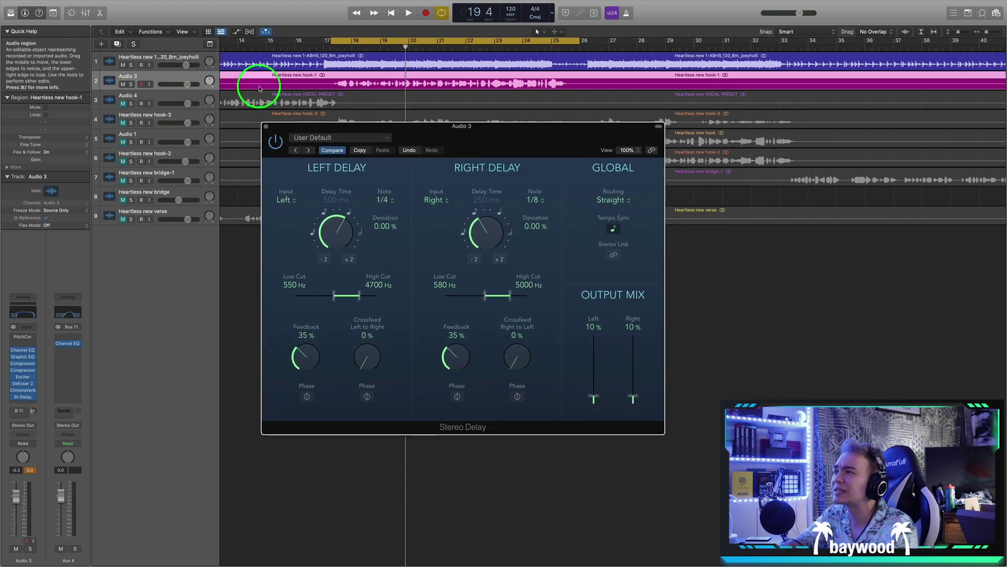
click(333, 49)
key(space)
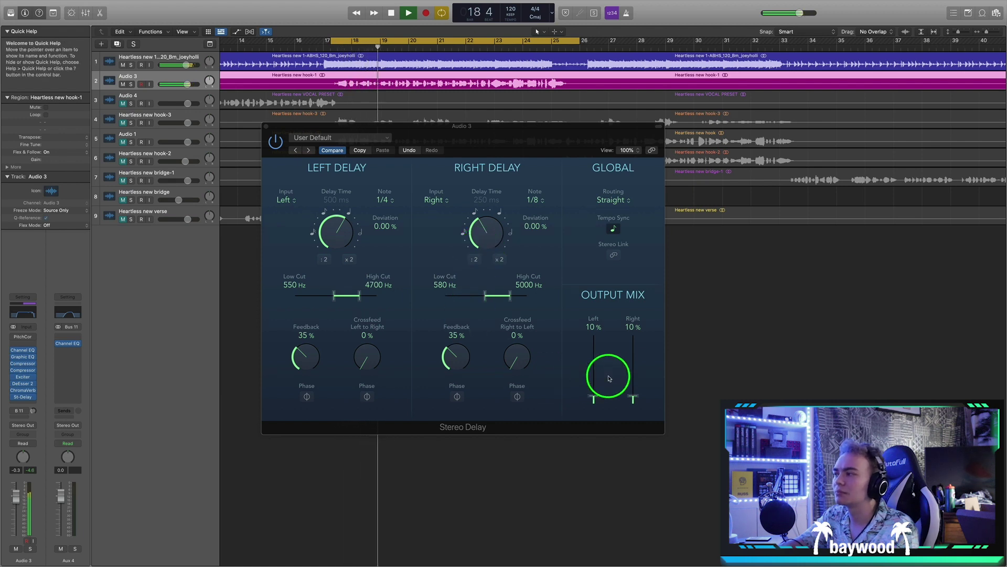
Try a stronger Stereo Delay output mix of 50% left and 49% right while replaying the hook.
click(633, 398)
drag(633, 398, 594, 389)
key(space)
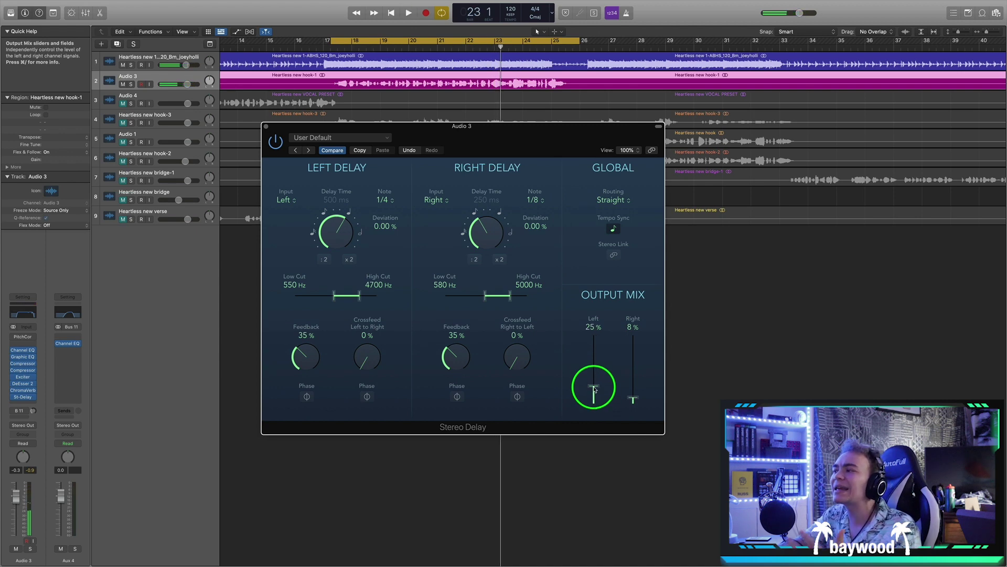
drag(635, 396, 599, 382)
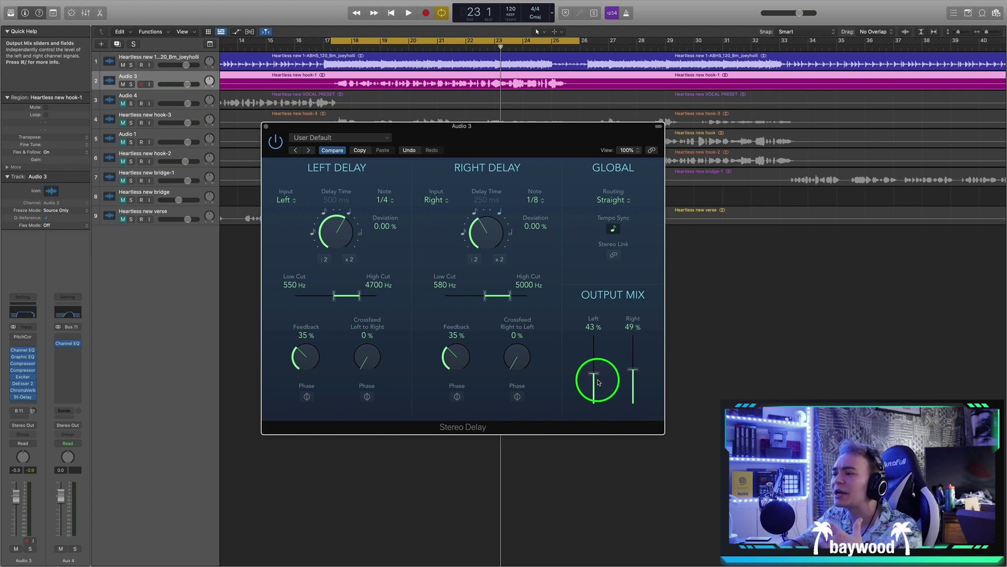
drag(595, 378, 594, 373)
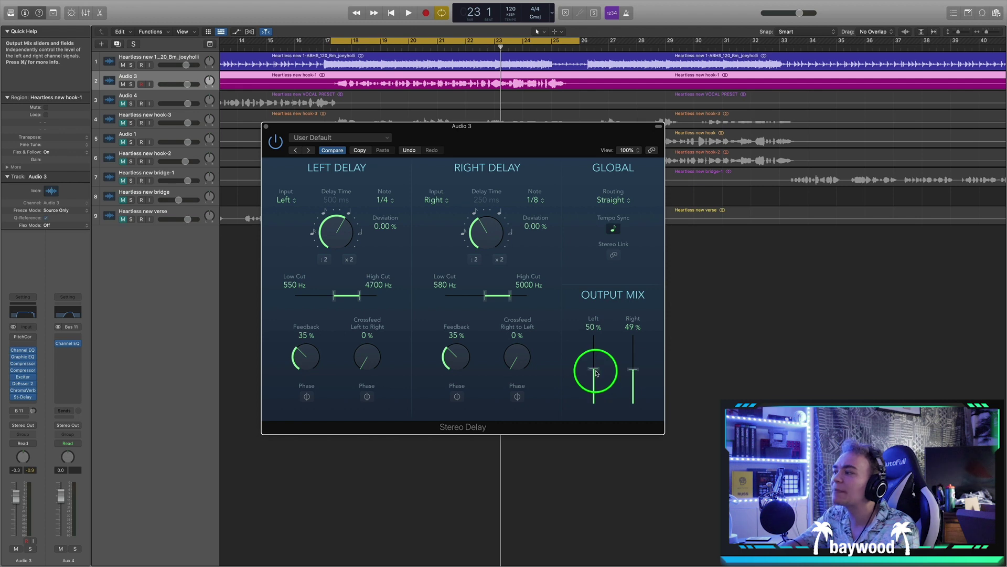
double_click(334, 48)
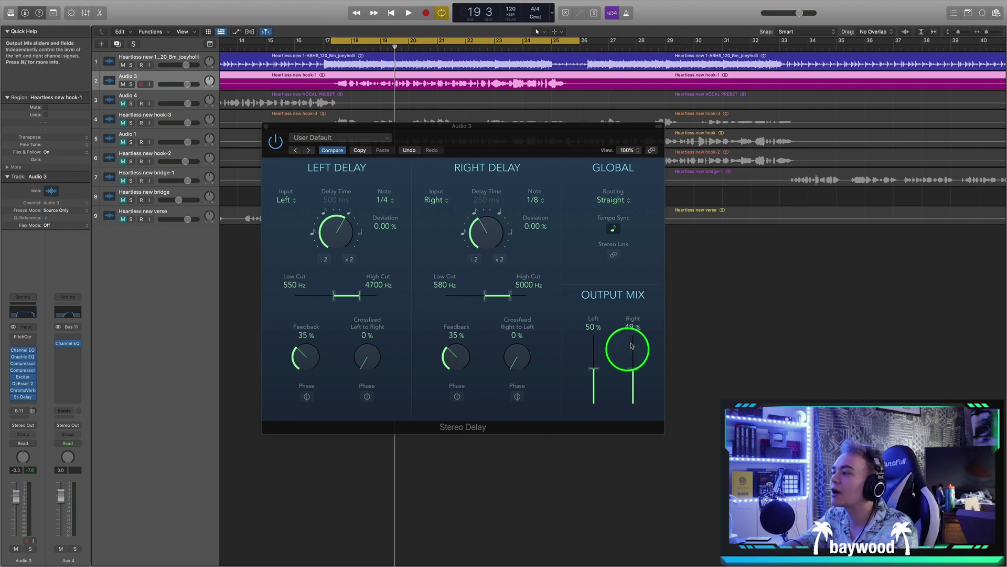
Reset the Stereo Delay's output mix to 0%, then raise left and right to 8% while playing the hook.
drag(595, 370, 617, 430)
drag(633, 369, 632, 387)
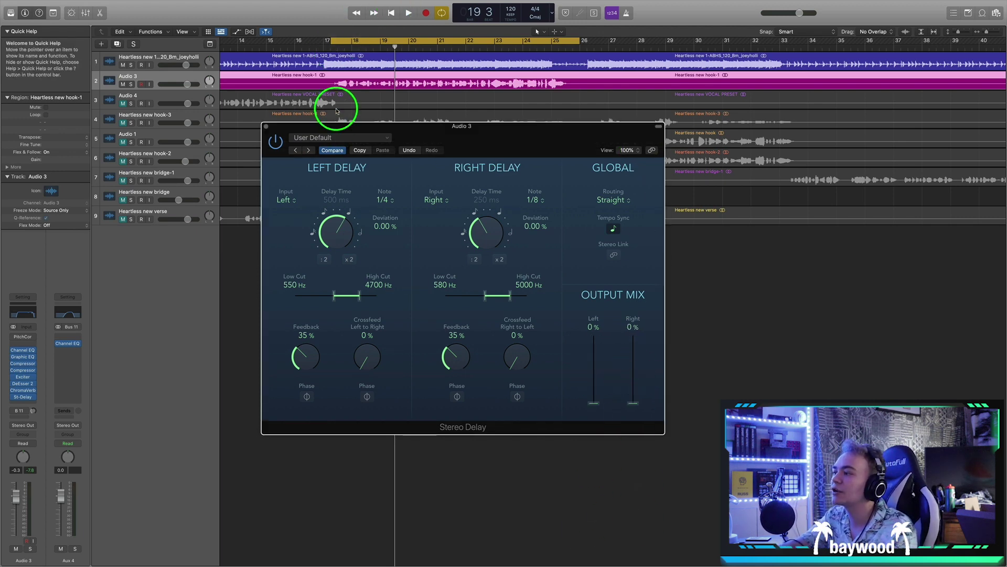
double_click(330, 52)
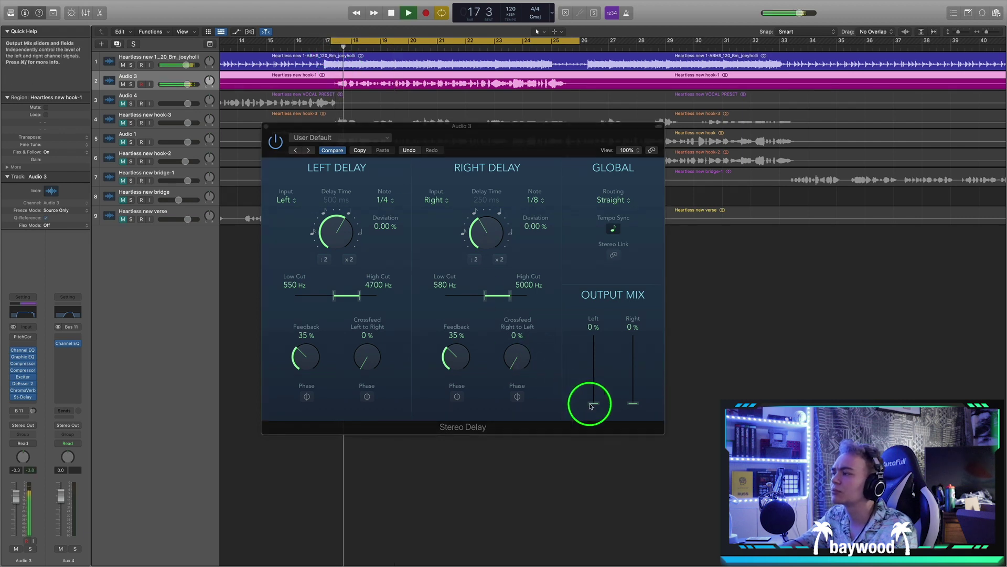
drag(593, 406, 635, 400)
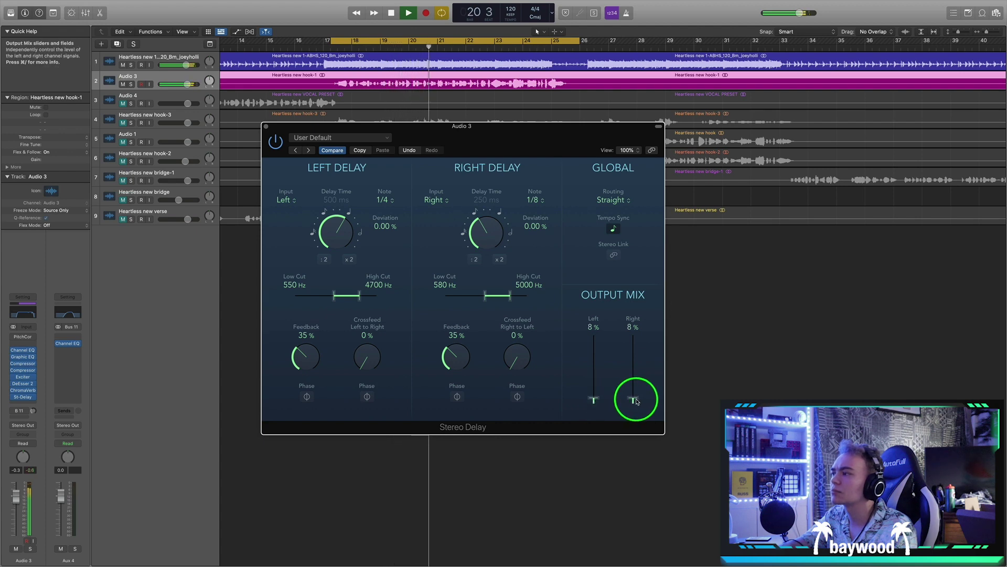
Lower the Stereo Delay's high cut to 3900 Hz left and 3700 Hz right, then stop playback and close the plug-in.
drag(493, 295, 502, 298)
drag(360, 296, 359, 298)
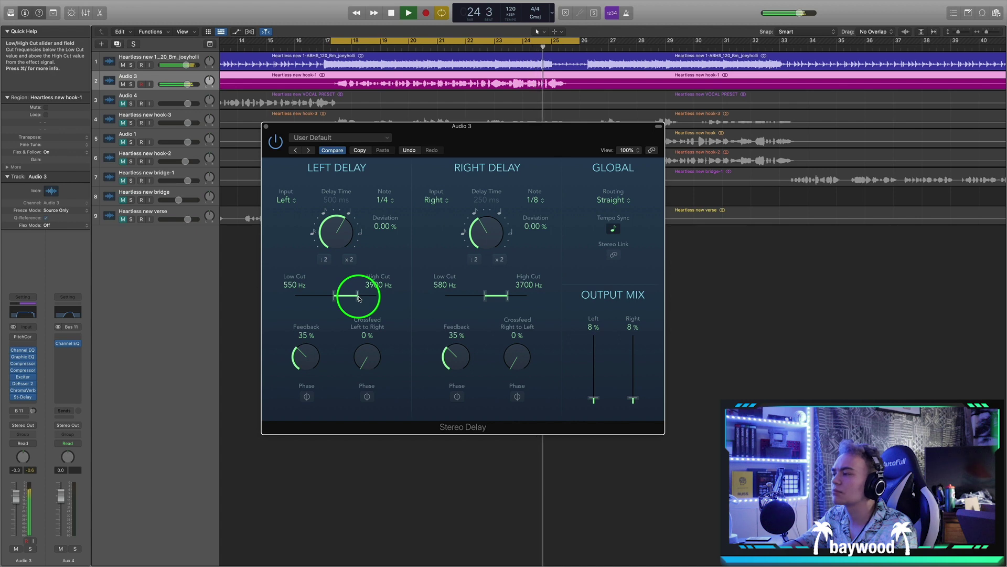
key(space)
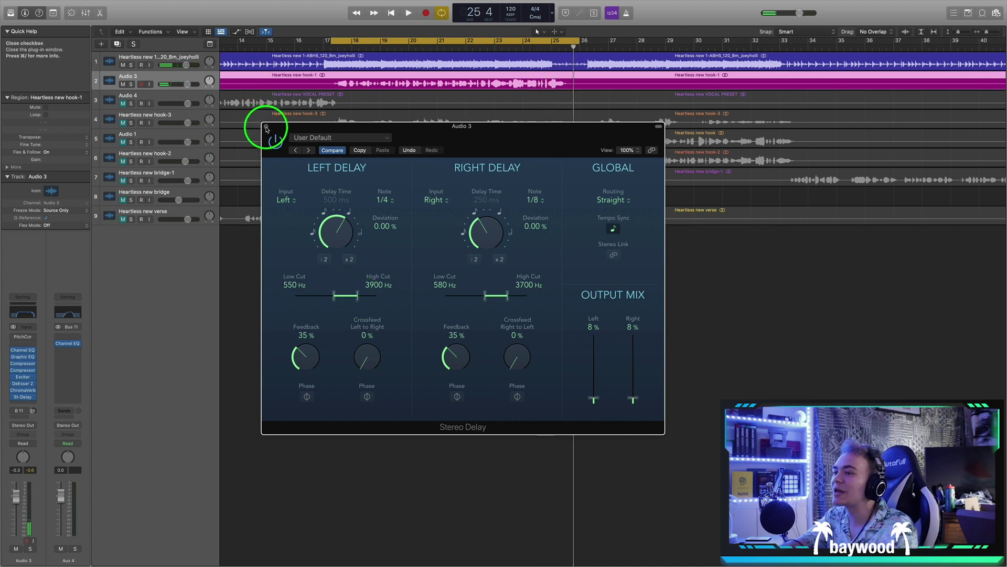
click(266, 129)
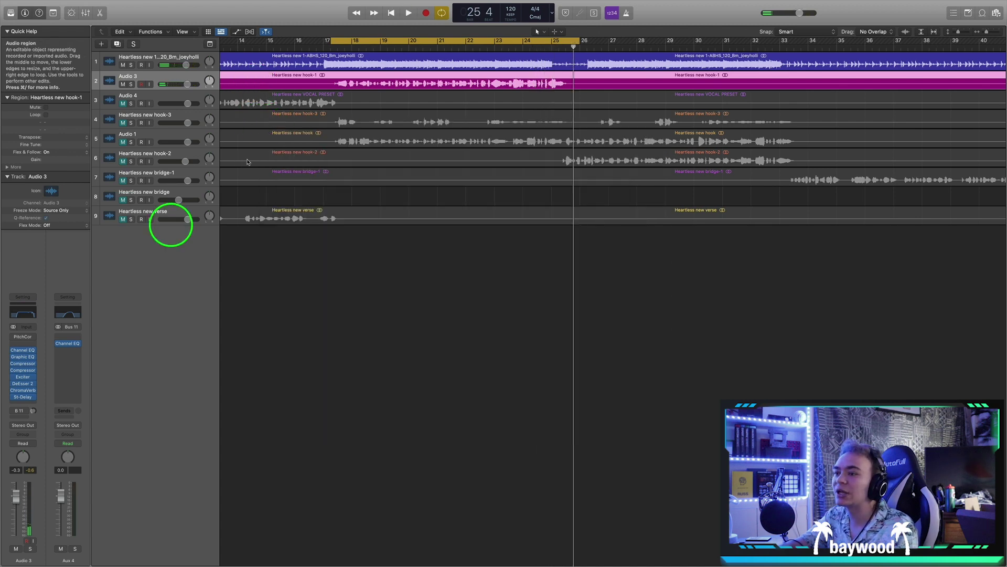
Try a stereo Tape Delay after the Stereo Delay on Audio 3, with 100% dry output, and play the hook.
click(21, 404)
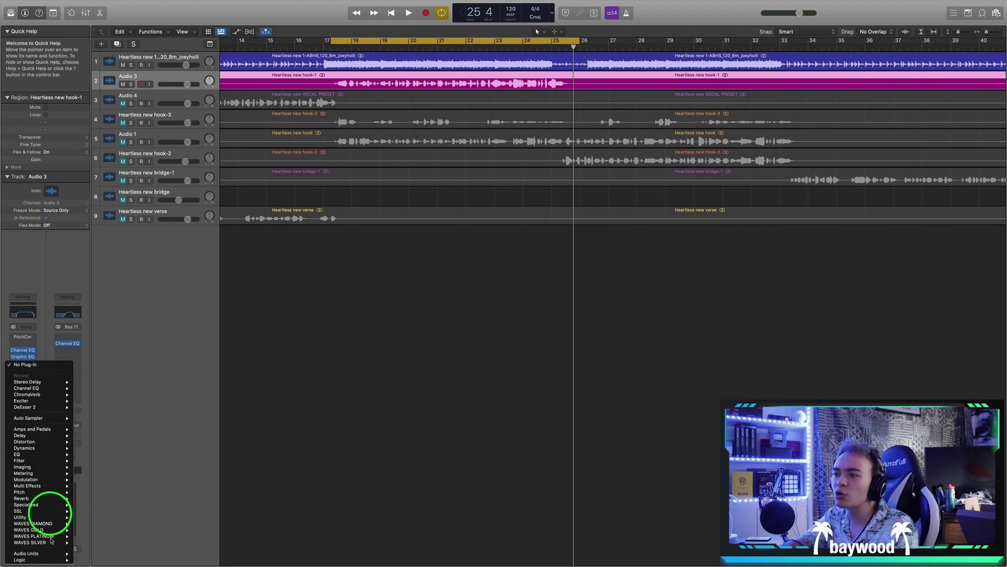
mouse_move(61, 439)
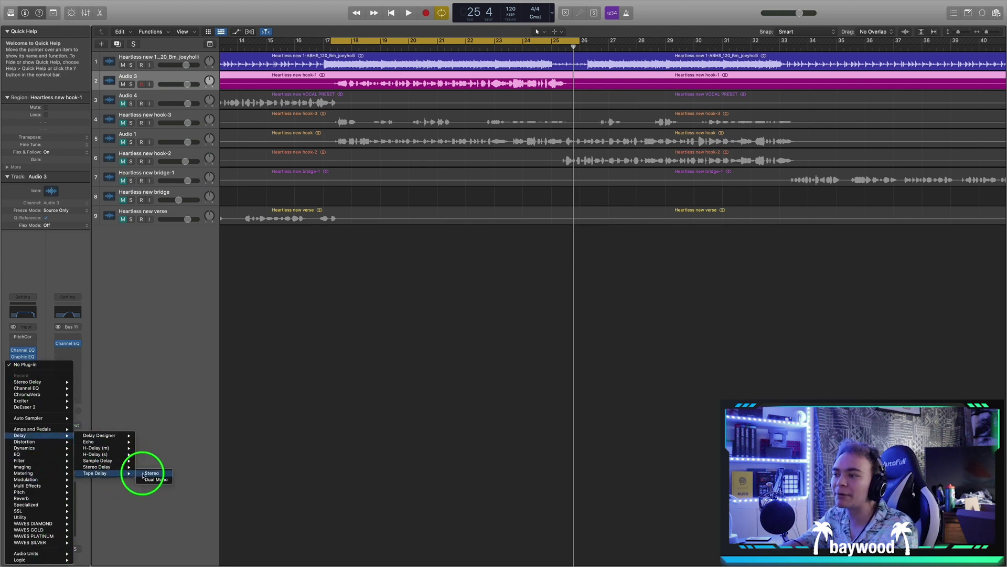
click(150, 475)
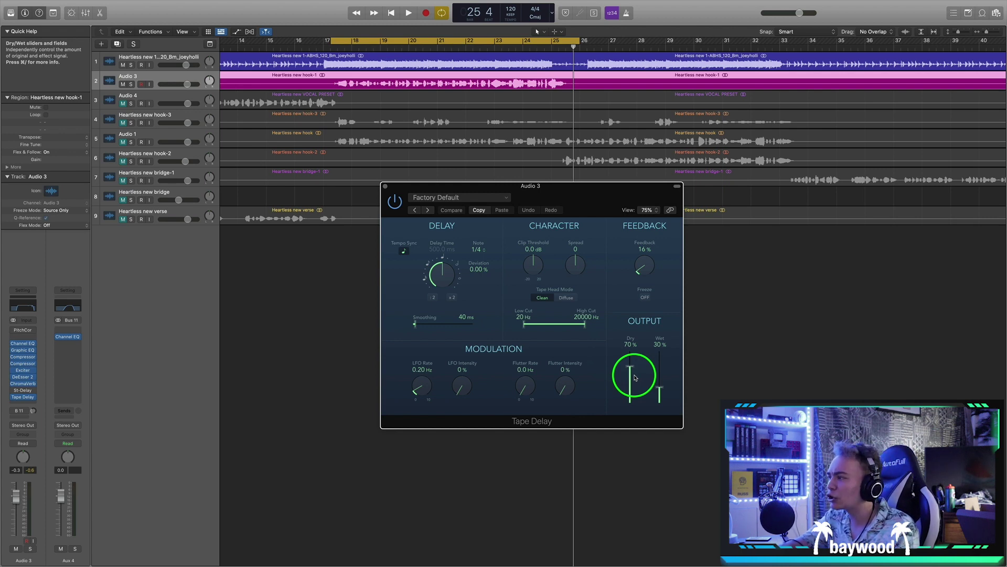
drag(587, 202, 520, 176)
double_click(330, 46)
click(538, 354)
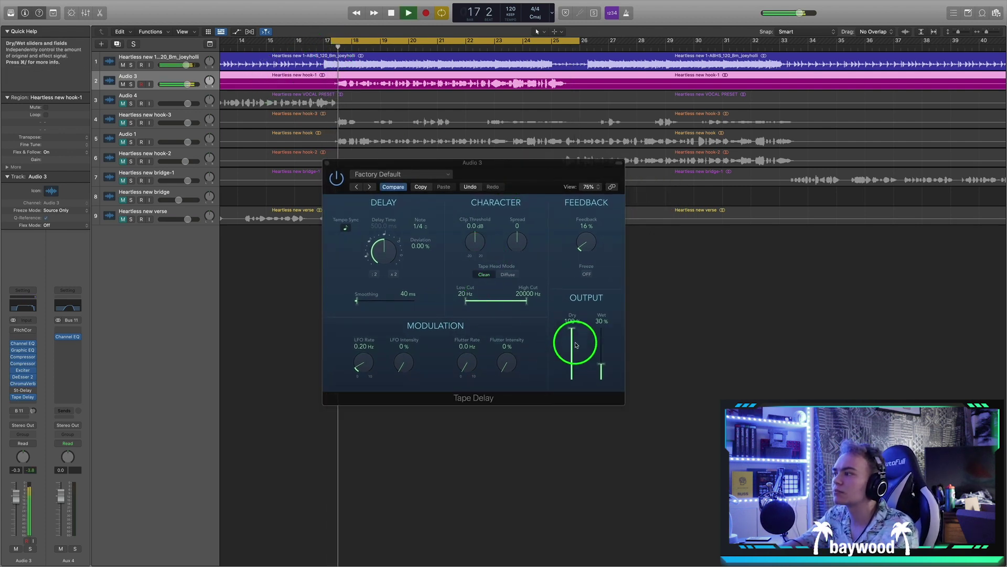
Set the Tape Delay's wet output to 7%, low cut to 550 Hz and high cut to 3500 Hz.
drag(601, 364, 601, 379)
drag(525, 302, 499, 302)
click(465, 300)
drag(514, 301, 512, 300)
drag(601, 375, 600, 379)
click(422, 231)
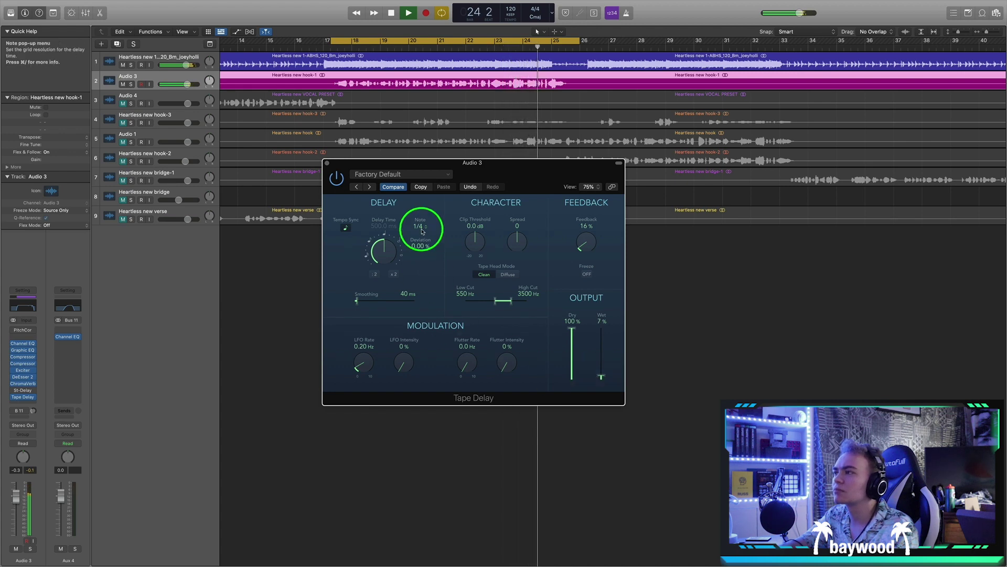
Stop playback, remove the Tape Delay from Audio 3 and re-enable the Stereo Delay.
click(334, 185)
key(space)
click(327, 163)
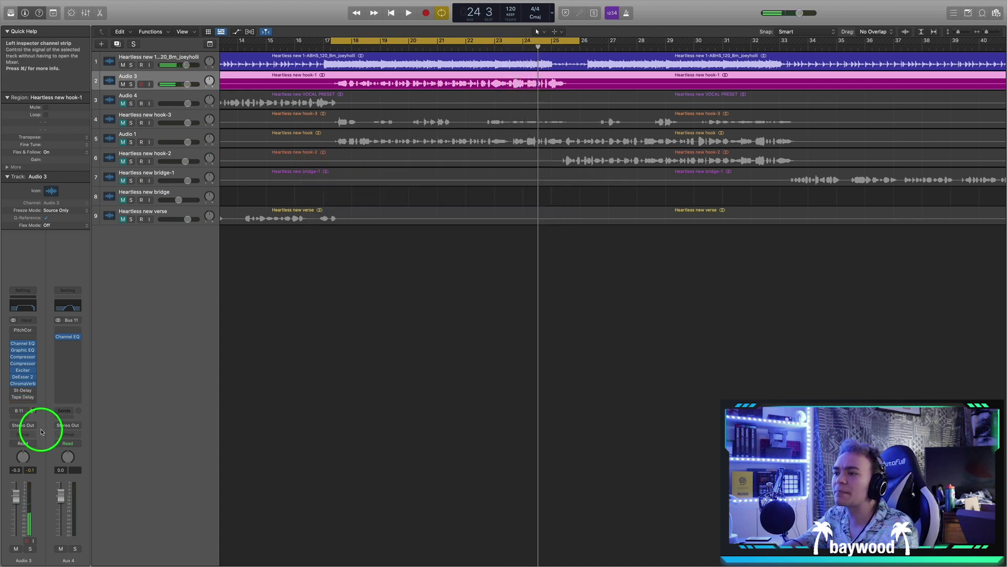
click(34, 396)
click(52, 369)
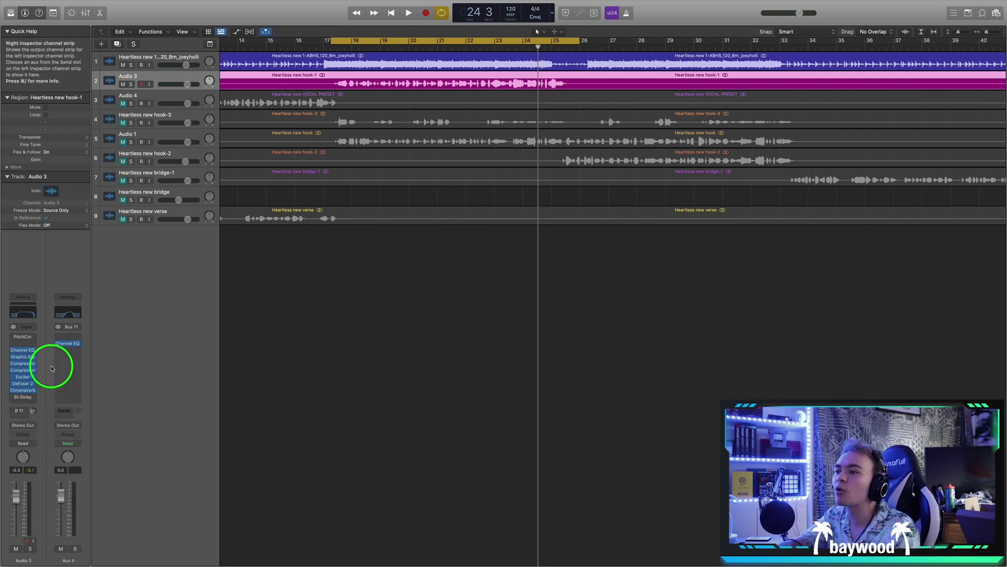
click(21, 397)
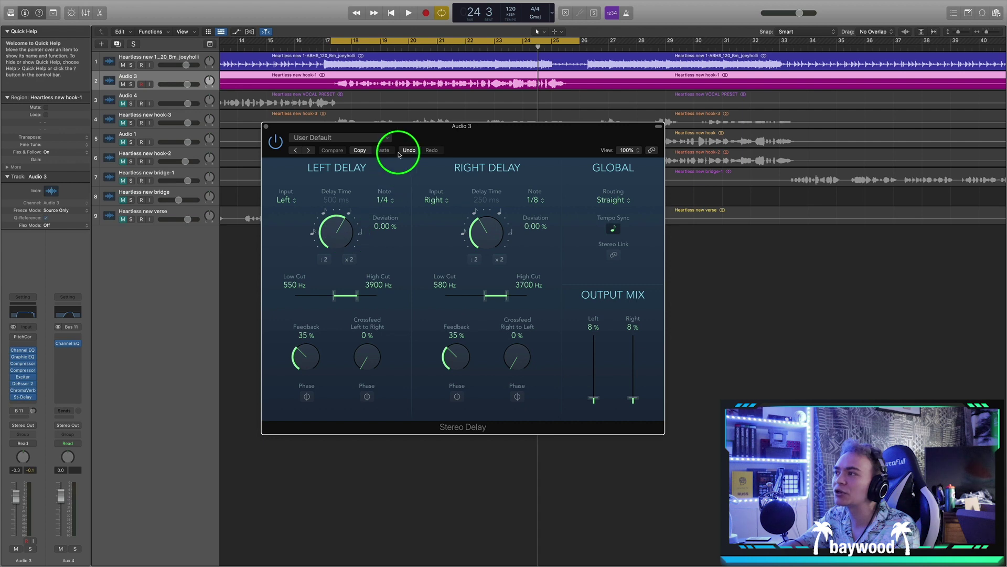
click(267, 127)
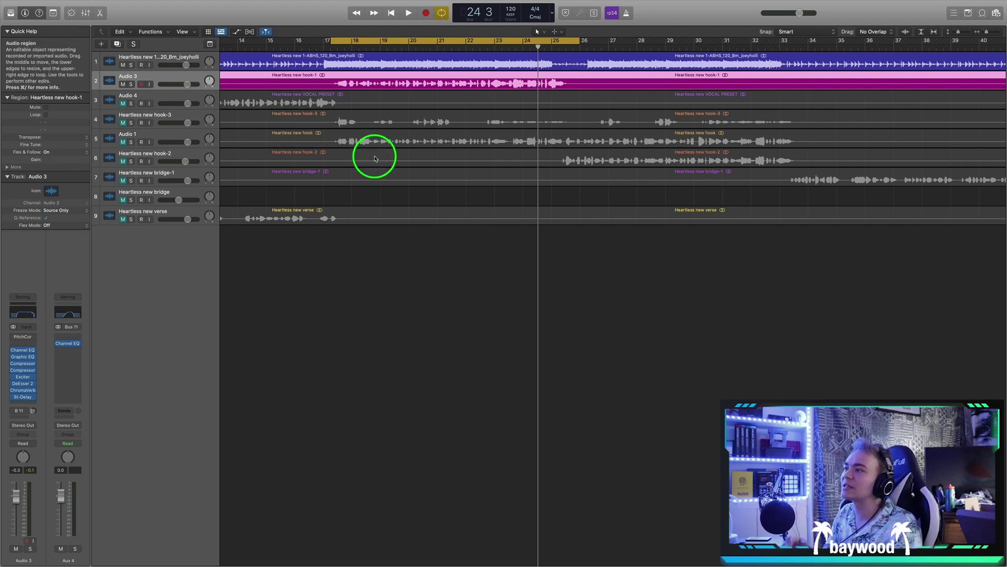
Insert a second ChromaVerb after the Stereo Delay on Audio 3 and choose the Vocal Hall room type.
click(19, 403)
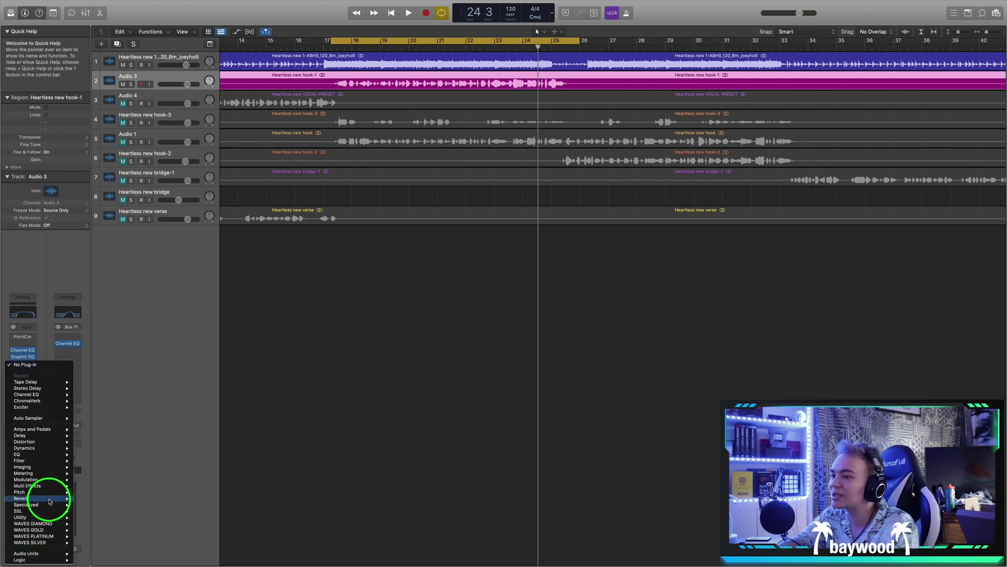
mouse_move(49, 501)
click(159, 499)
click(388, 169)
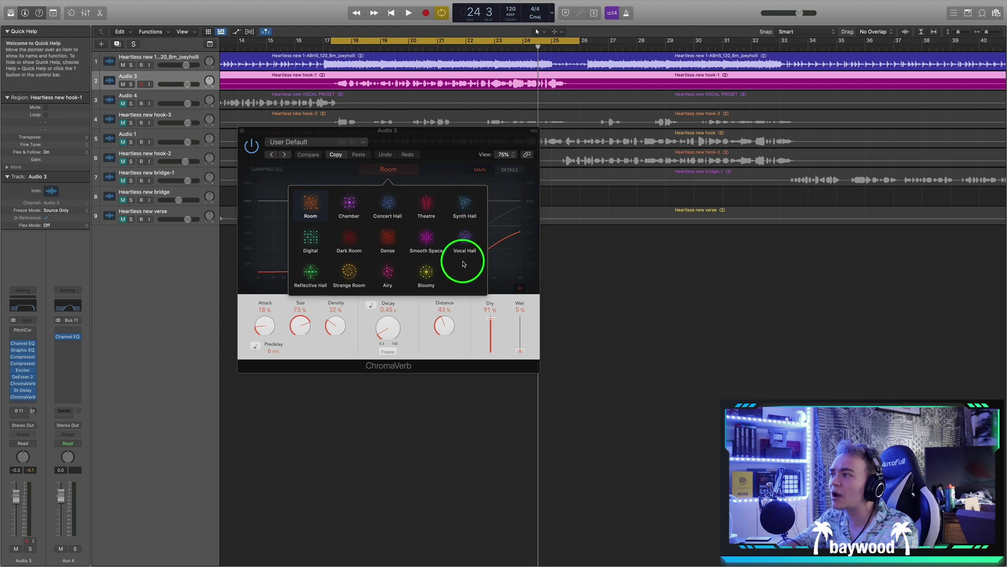
click(464, 264)
drag(440, 142, 447, 149)
Set the second ChromaVerb to 1.50 s decay, 68% distance, 20 ms predelay, 100% dry and 0% wet.
drag(395, 337, 400, 321)
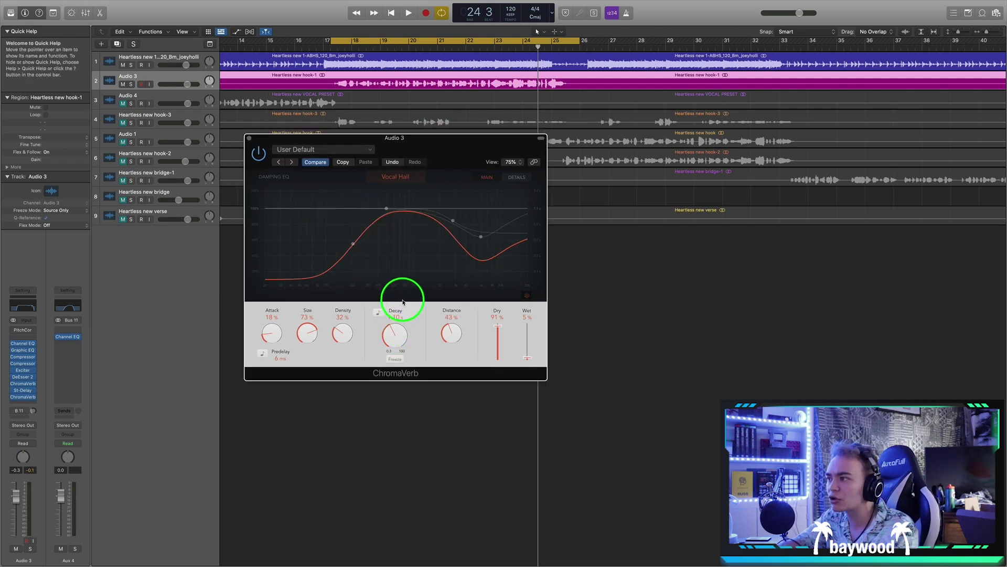
drag(450, 340, 447, 333)
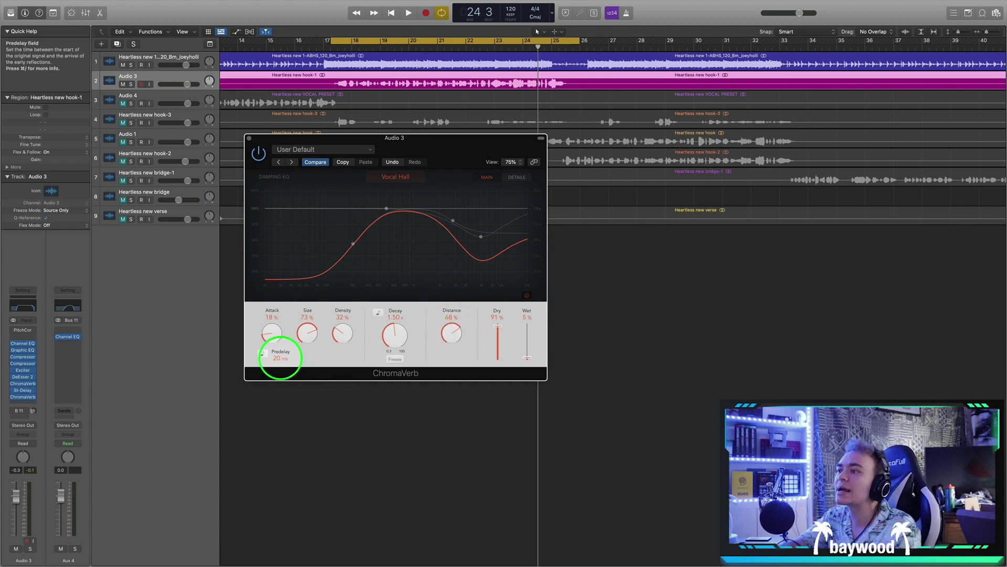
drag(497, 327, 497, 317)
drag(527, 357, 529, 422)
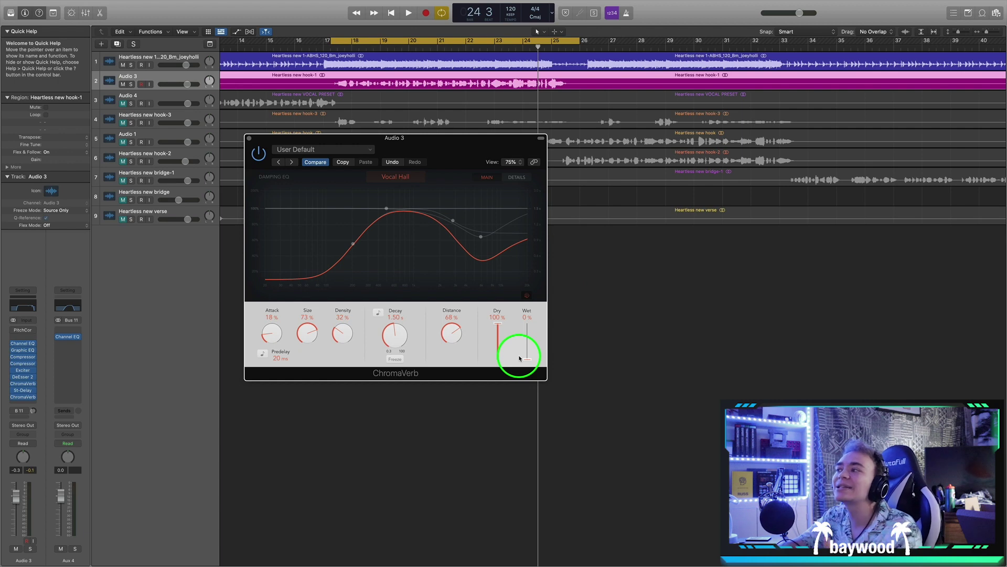
mouse_move(527, 355)
mouse_down()
mouse_move(537, 295)
mouse_move(506, 376)
mouse_move(533, 387)
mouse_move(528, 357)
mouse_move(416, 353)
mouse_move(517, 360)
mouse_move(428, 339)
mouse_move(527, 358)
mouse_up()
Play the hook while reducing ChromaVerb's decay to 1.00 s and lowering the high parametric dot of the damping EQ.
click(331, 46)
key(space)
drag(396, 335, 397, 348)
drag(480, 237, 480, 259)
Switch ChromaVerb to the Concert Hall room type and raise the wet level to 13%.
click(400, 176)
click(393, 220)
click(476, 358)
drag(526, 357, 526, 355)
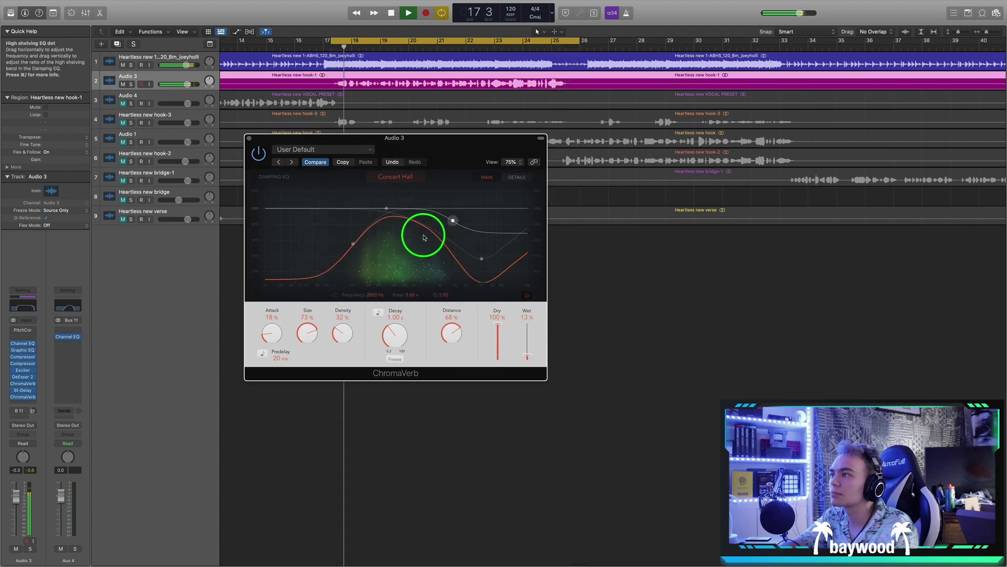
Audition the Theatre, Synth Hall, Bloomy, Strange Room and Reflective Hall room types in ChromaVerb while the hook plays.
click(402, 178)
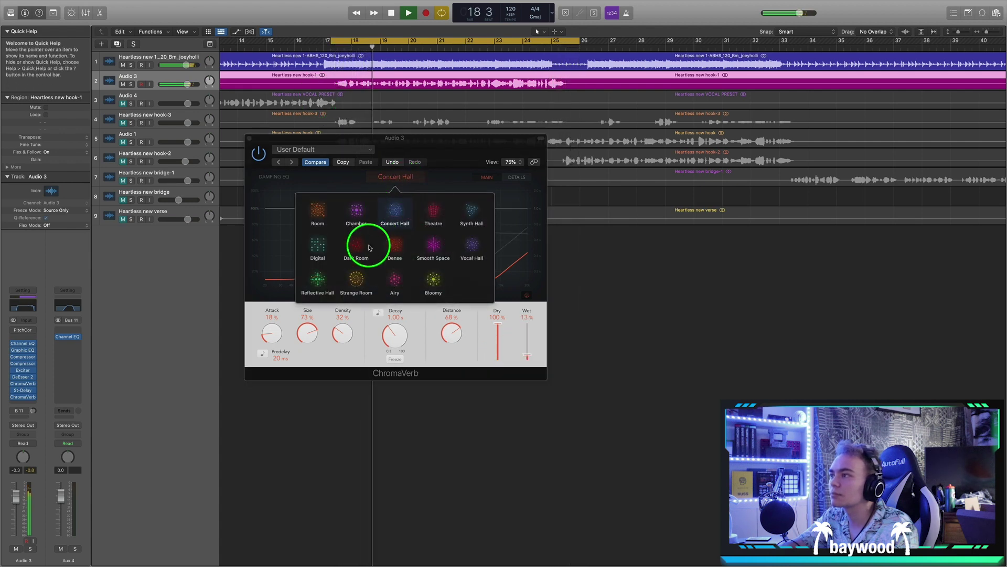
click(436, 219)
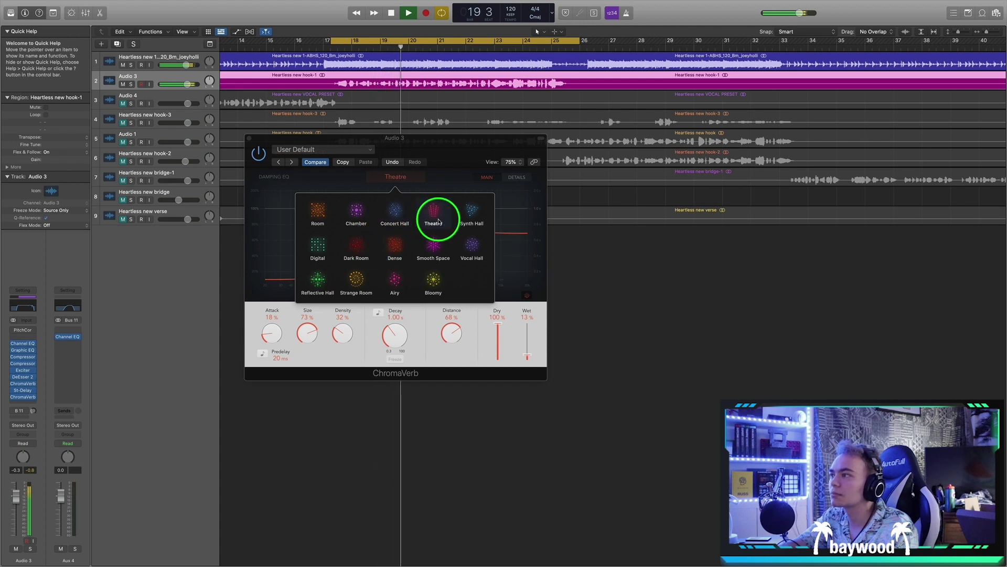
click(464, 247)
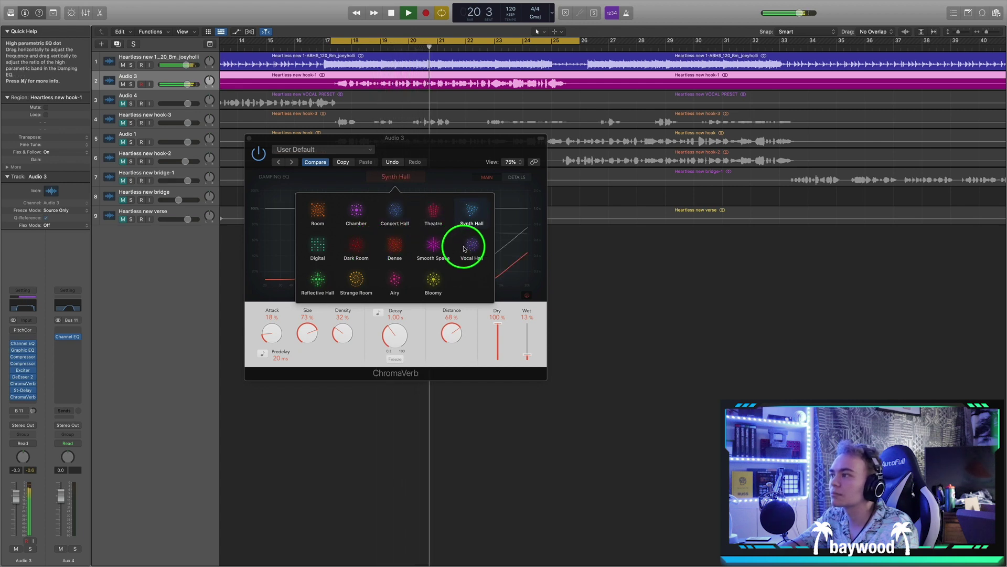
click(433, 284)
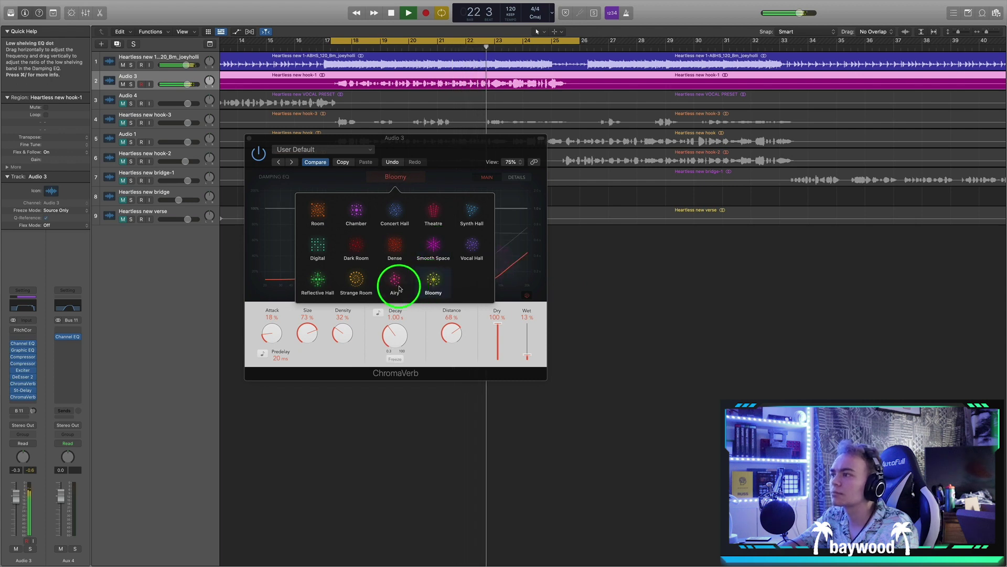
click(357, 283)
click(317, 281)
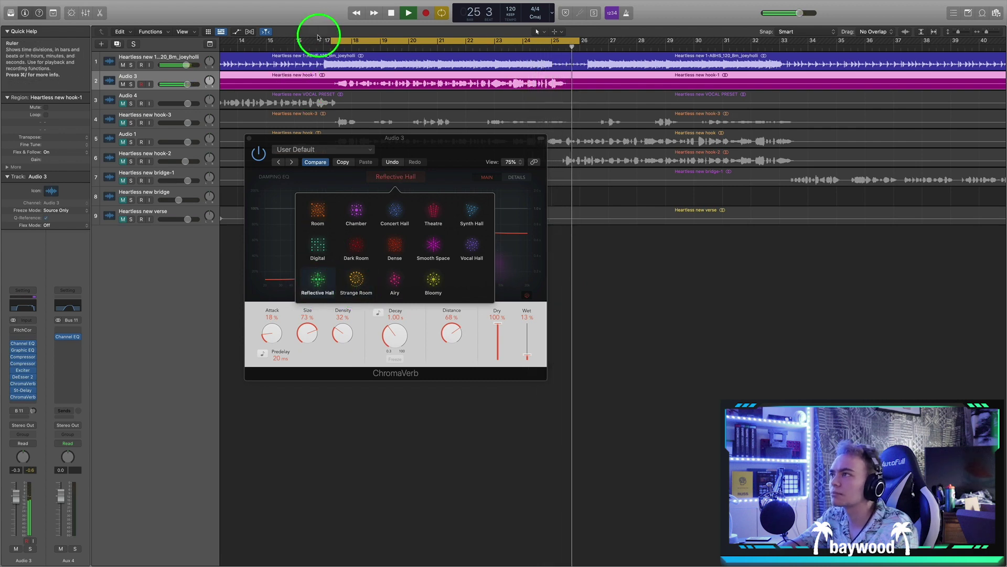
Restart playback at the beginning of the hook and set ChromaVerb's room type to Concert Hall.
click(333, 41)
click(401, 176)
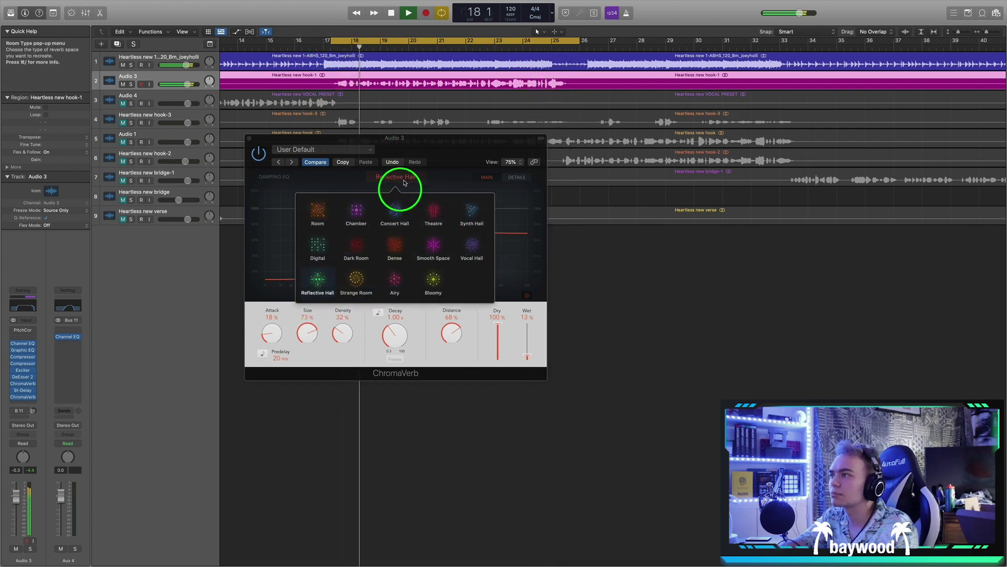
click(397, 219)
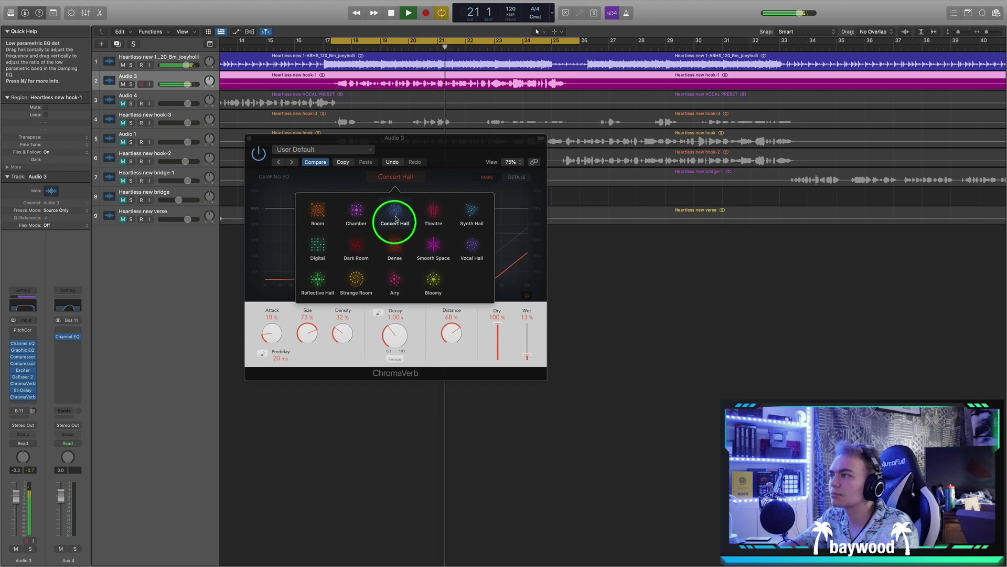
click(444, 150)
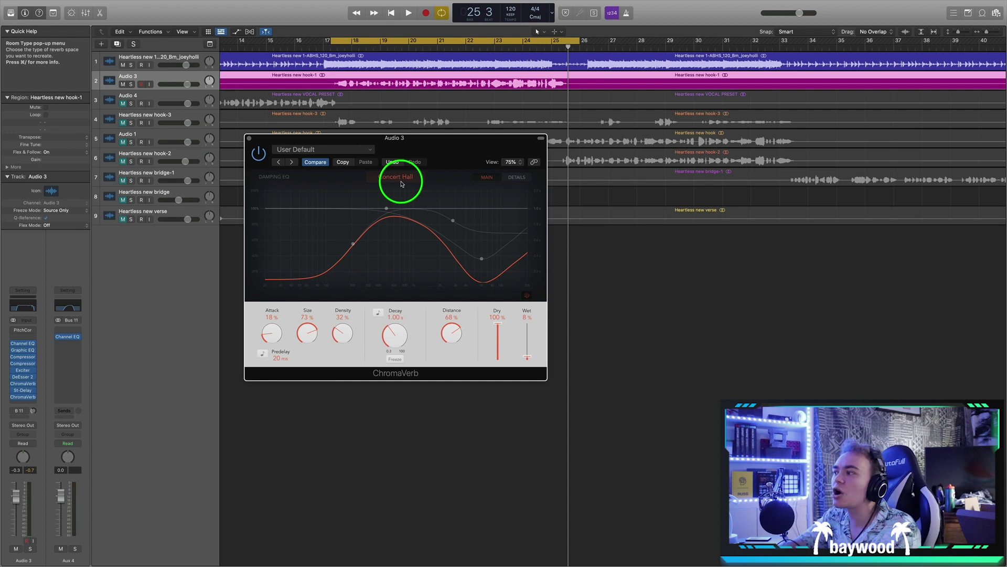
Lower the second ChromaVerb's wet level to 7% and close its window.
click(402, 178)
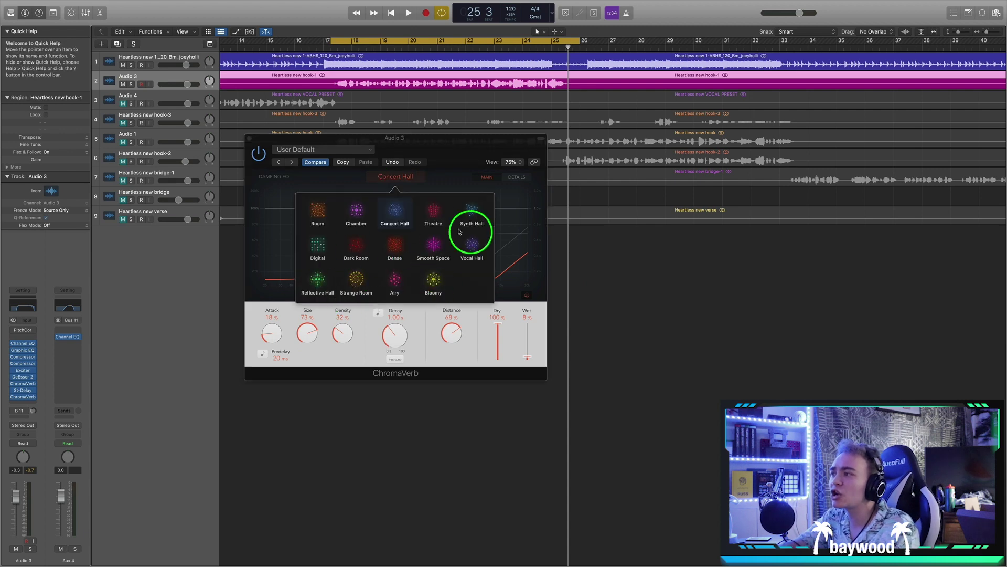
click(394, 181)
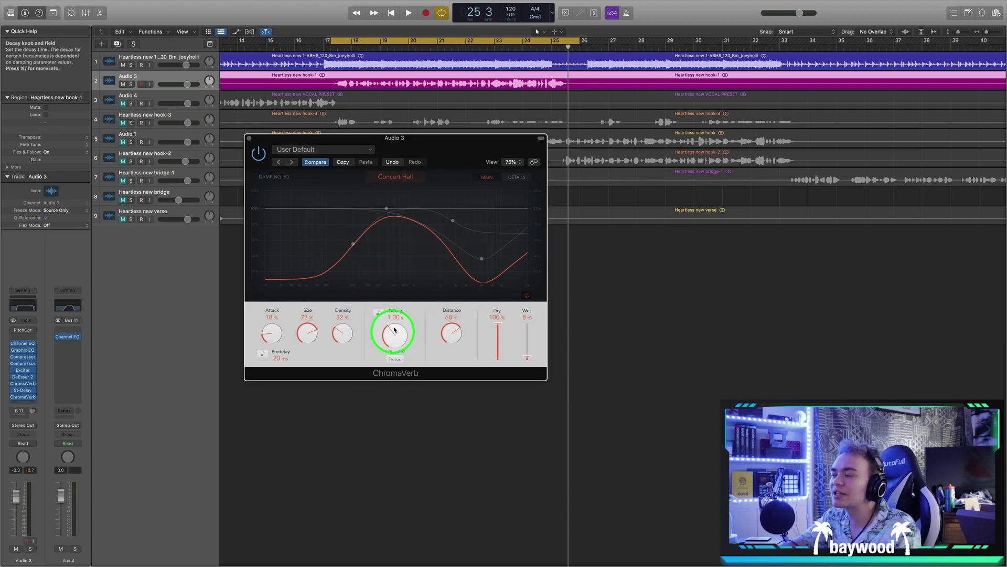
drag(452, 160, 514, 152)
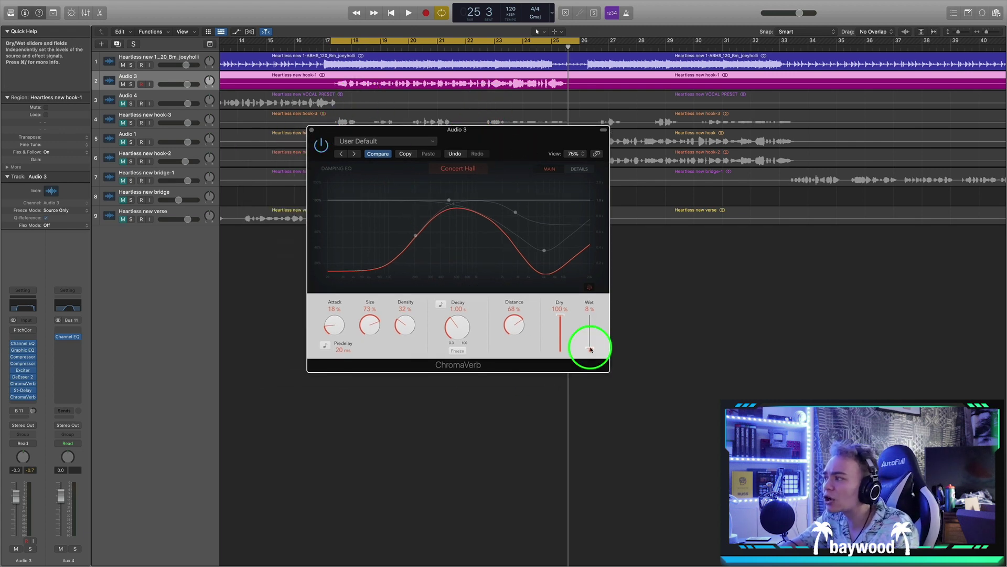
drag(522, 149, 485, 153)
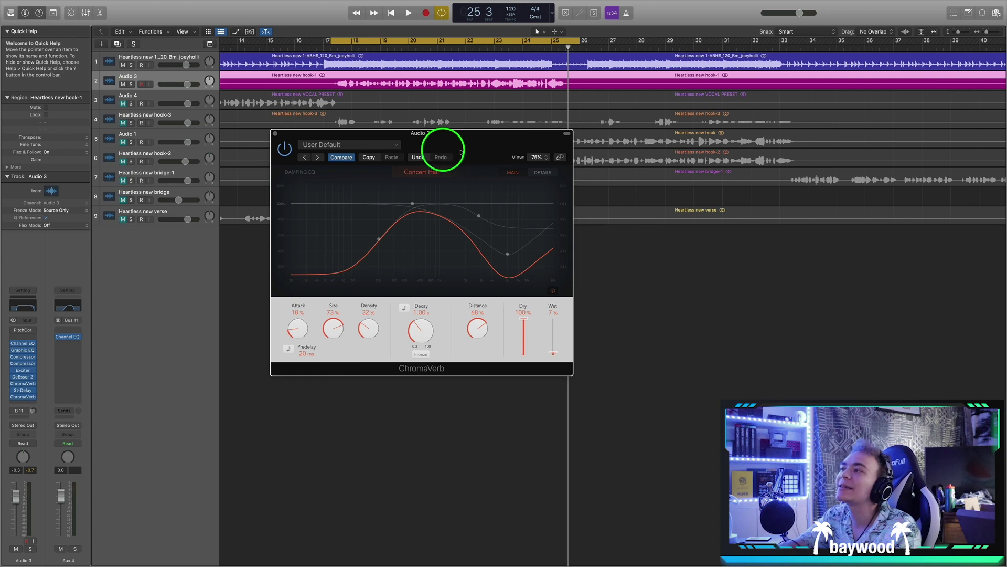
key(super+w)
Compare the hook during playback with Exciter, Stereo Delay and both ChromaVerbs bypassed and re-enabled.
scroll(310, 62, down, 5)
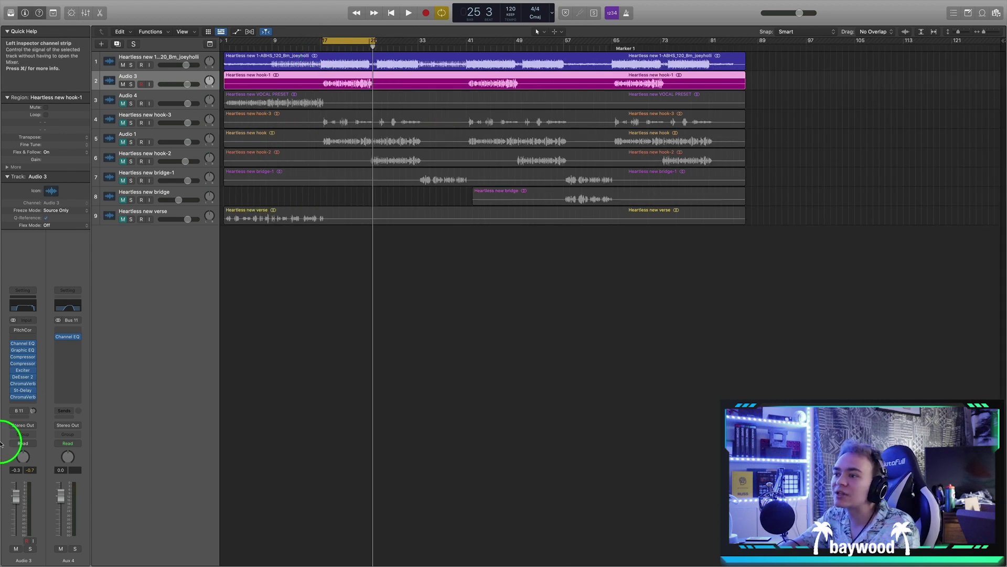
mouse_move(14, 385)
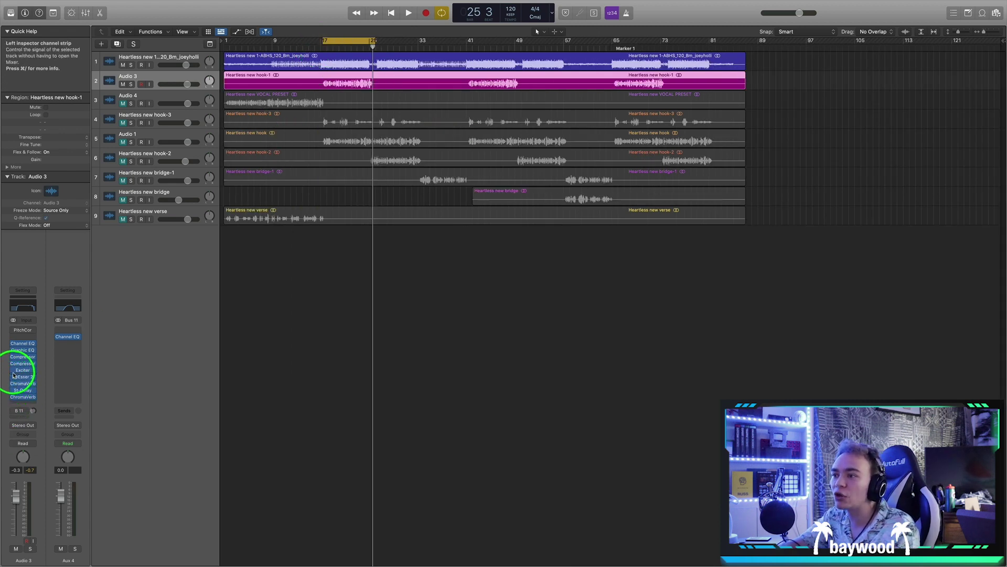
scroll(315, 299, up, 5)
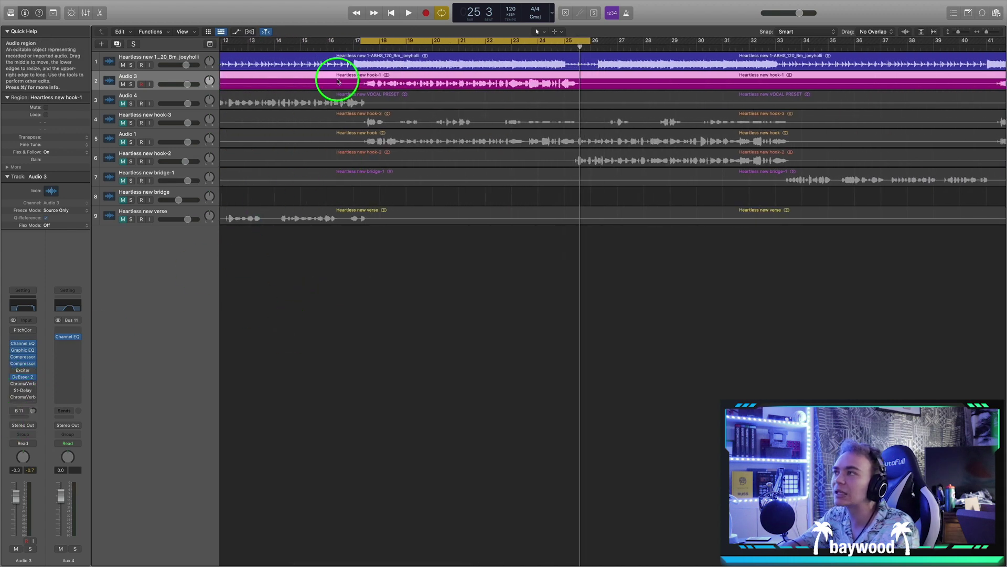
double_click(362, 49)
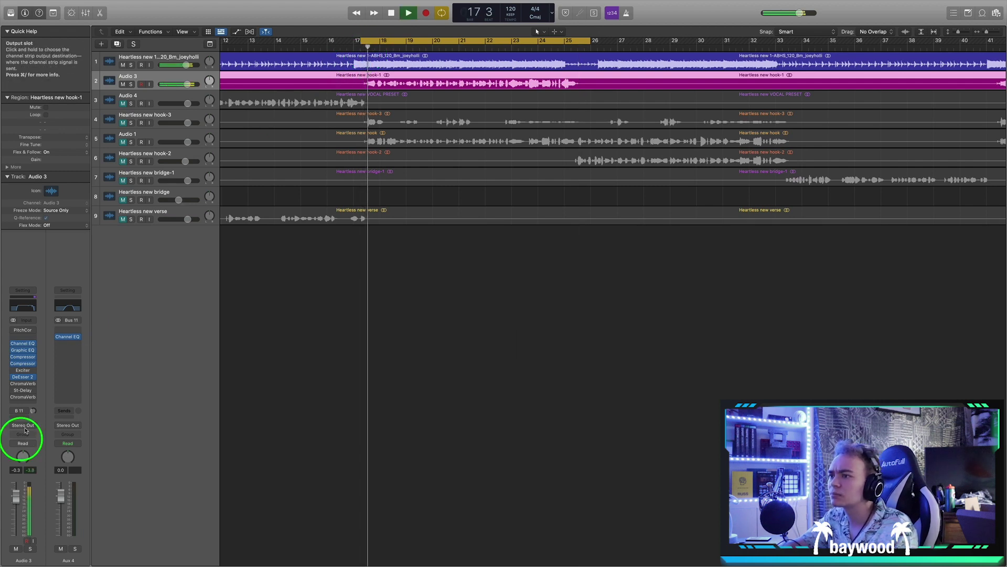
click(12, 376)
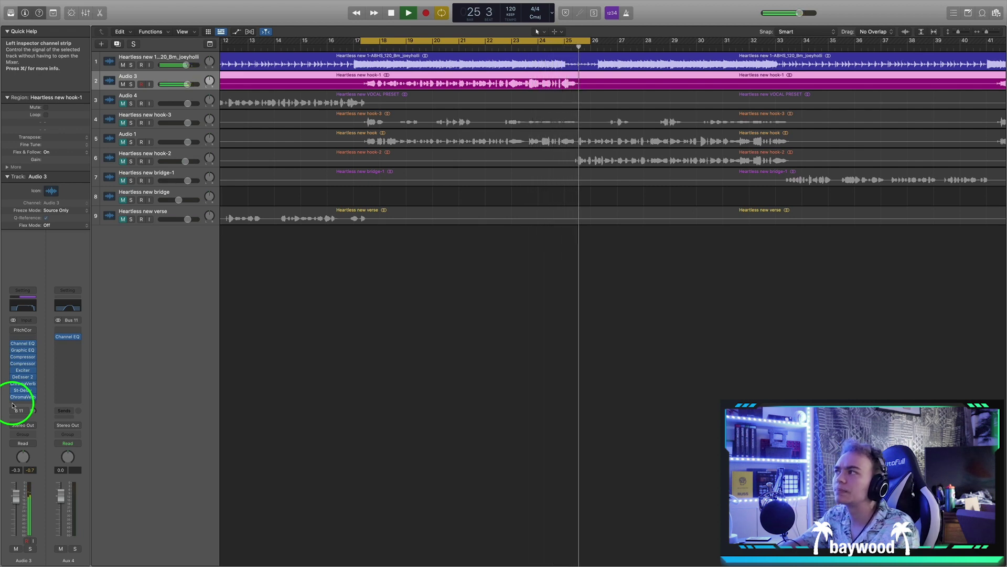
key(space)
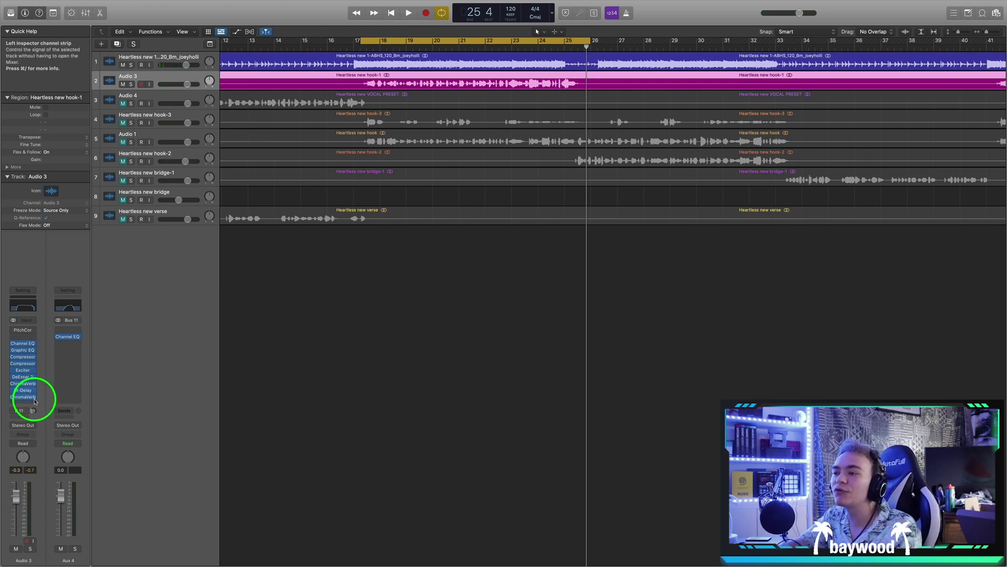
Open the first ChromaVerb on Audio 3 to review its Room settings, and close it.
mouse_move(22, 394)
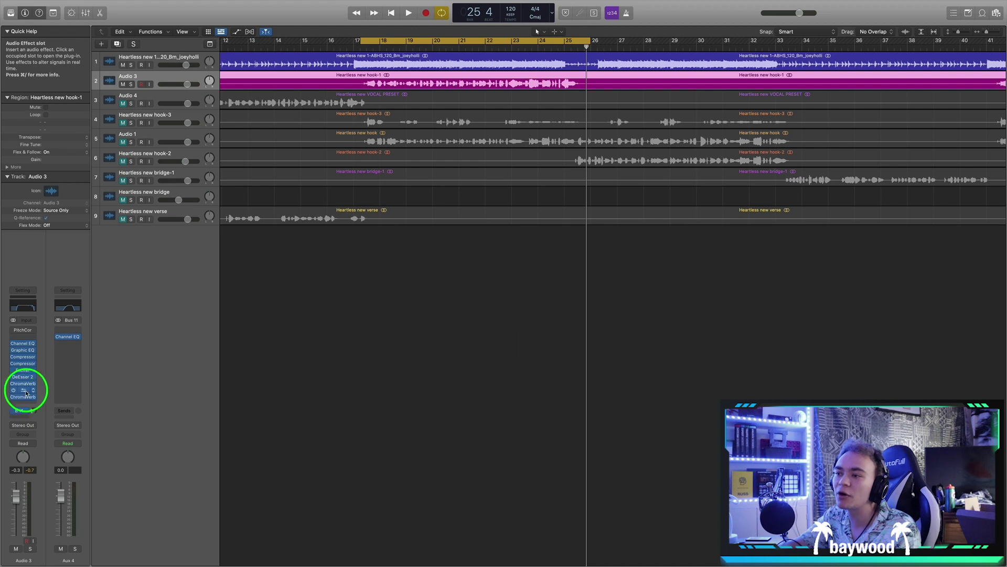
click(25, 384)
drag(519, 139, 479, 151)
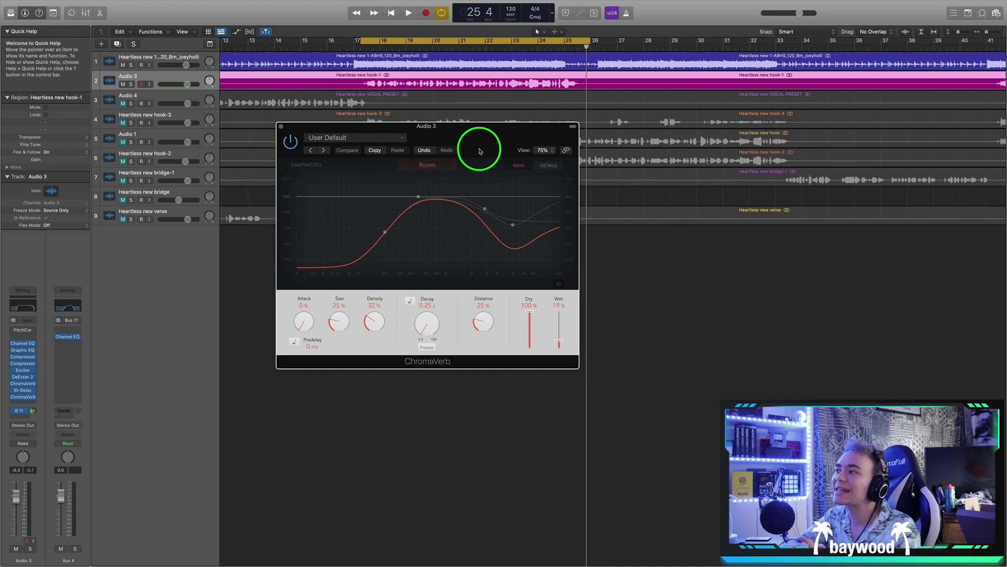
click(281, 125)
Remove the Bus 11 send from Audio 3 and add a send to Bus 1.
click(14, 413)
click(27, 411)
click(27, 411)
click(45, 461)
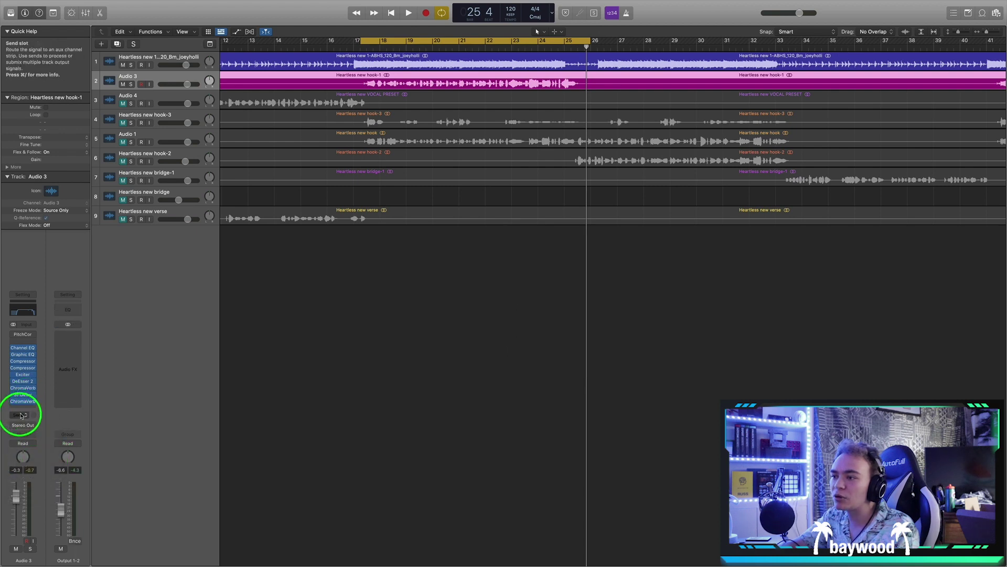
click(28, 413)
mouse_move(52, 424)
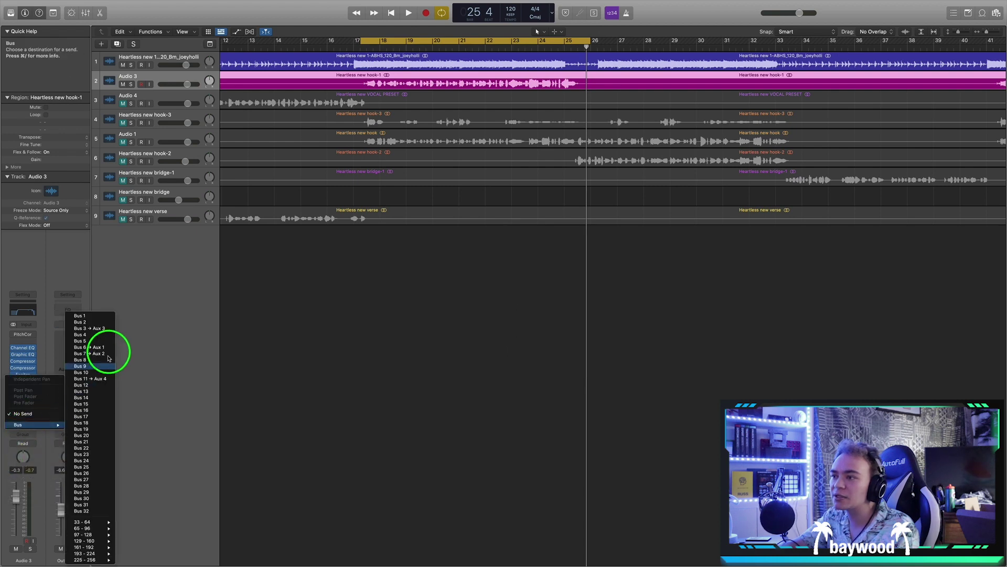
click(97, 315)
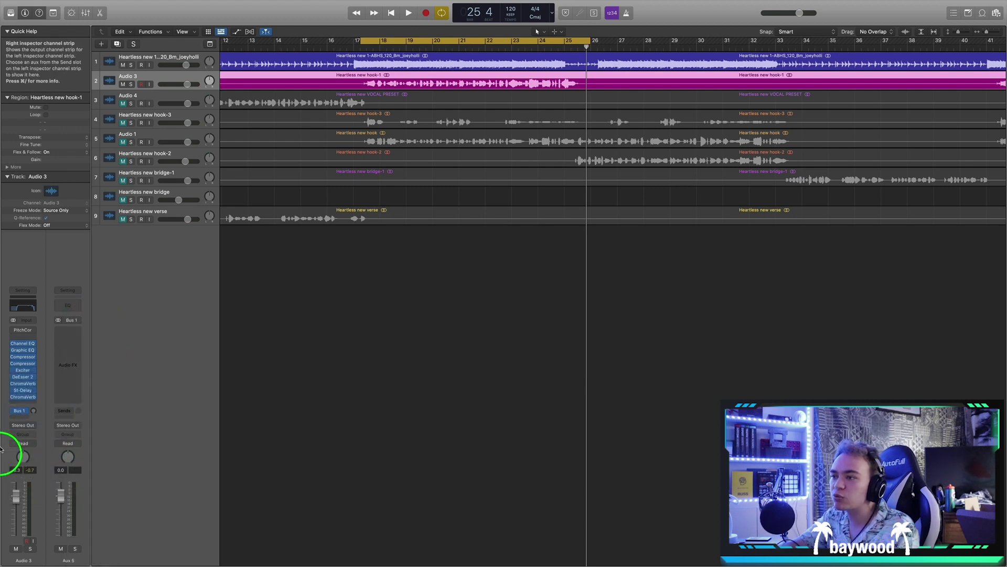
Move the Stereo Delay from Audio 3 to the Bus 1 aux and raise its output mix.
click(68, 331)
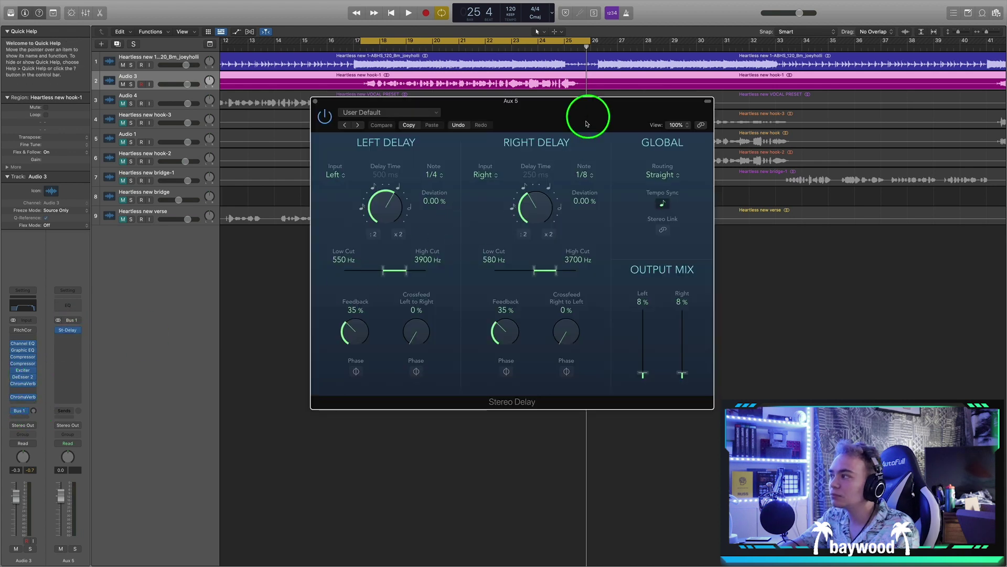
drag(524, 101, 354, 47)
drag(499, 313, 499, 247)
click(132, 40)
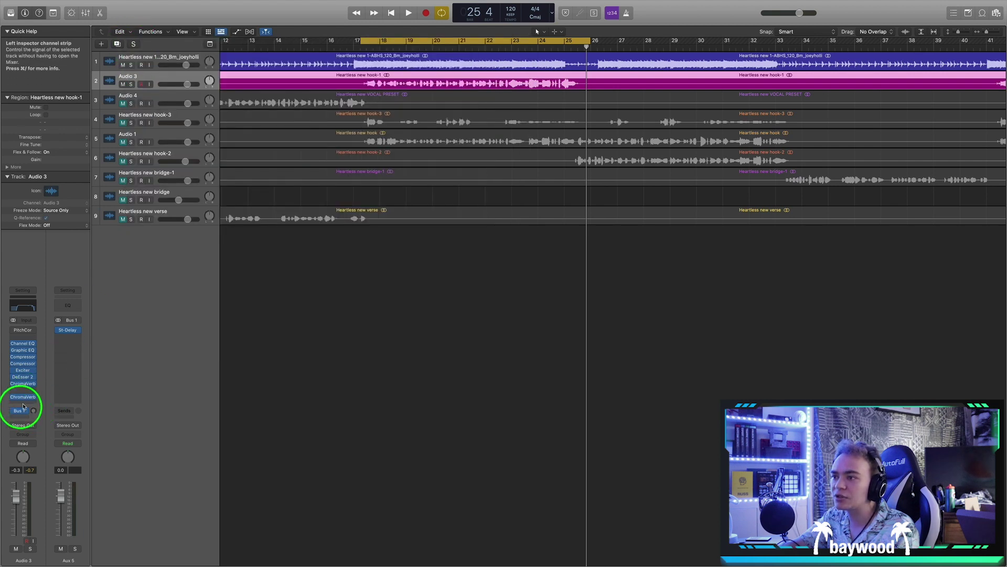
Add a Bus 2 send on Audio 3 and move the second ChromaVerb onto its aux channel.
click(24, 412)
mouse_move(36, 427)
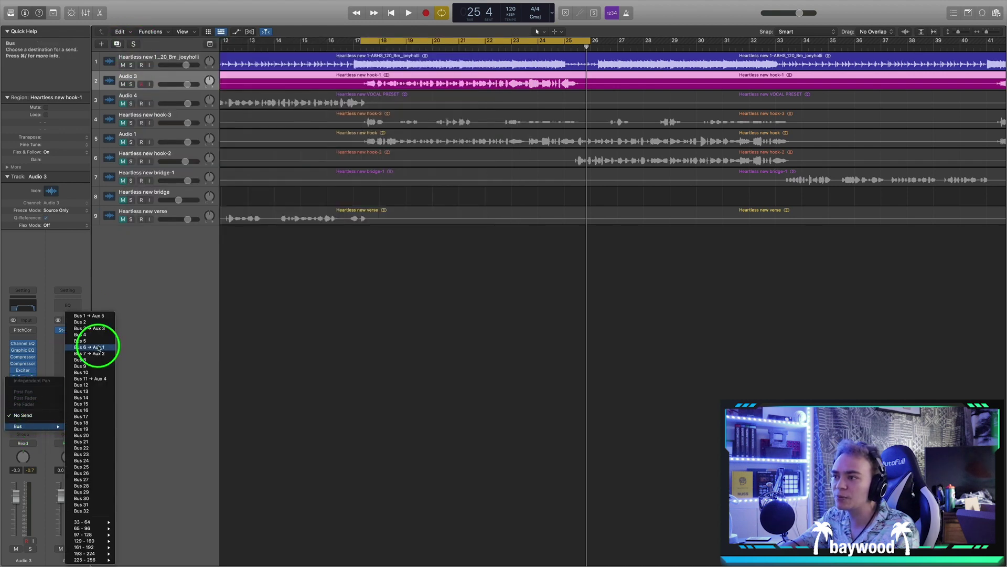
click(92, 323)
drag(22, 389, 58, 336)
Set the ChromaVerb on the Bus 2 aux to 0% dry and 100% wet, and close its window.
click(68, 335)
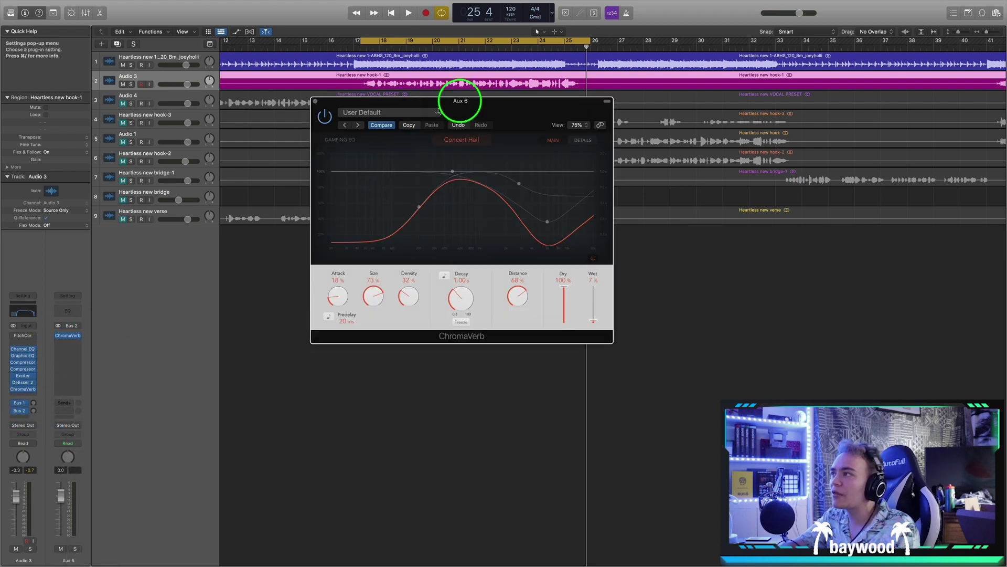
drag(591, 310, 549, 433)
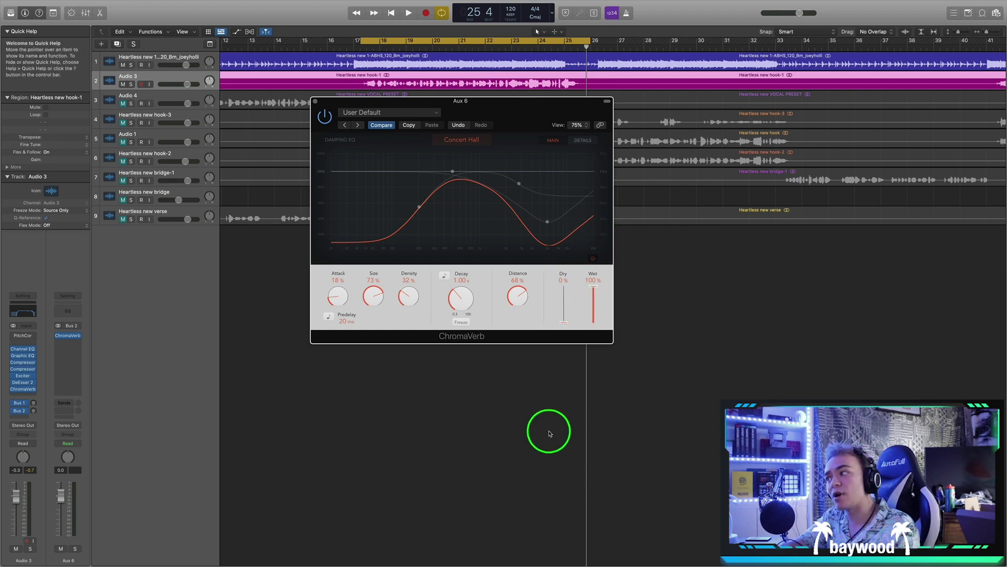
click(315, 102)
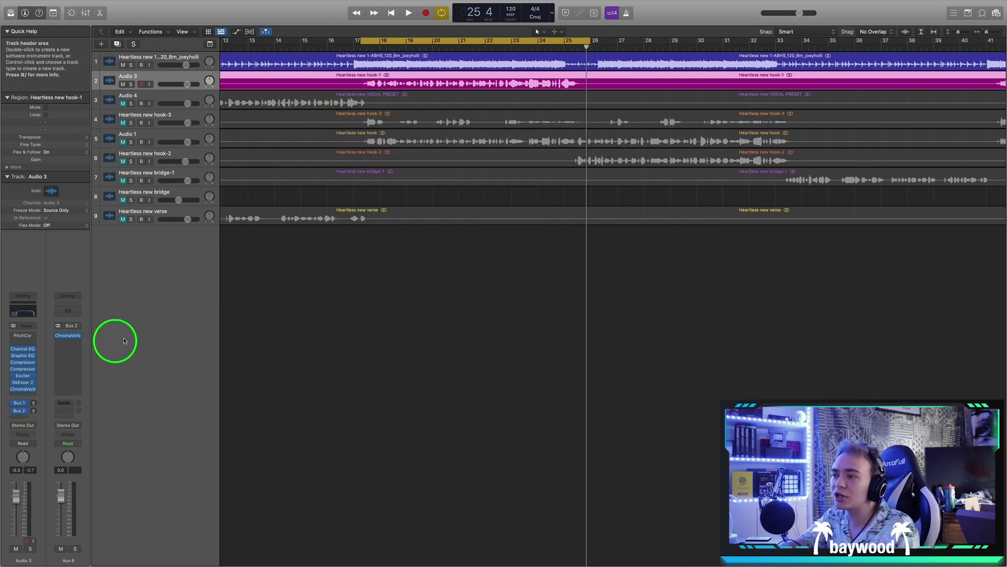
Play the hook from bar 17 while raising Audio 3's Bus 1 and Bus 2 send levels.
double_click(357, 51)
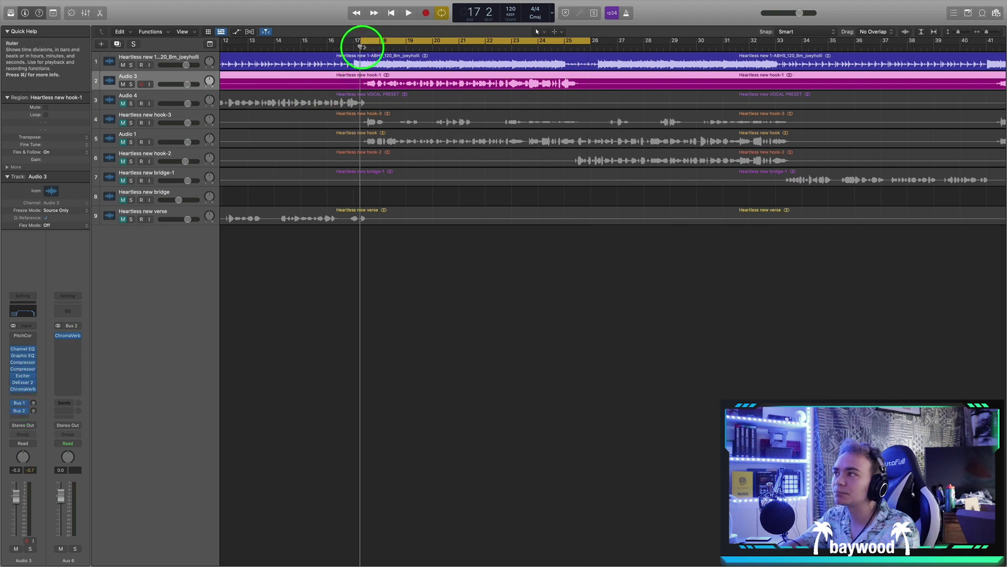
click(33, 403)
drag(33, 402, 34, 411)
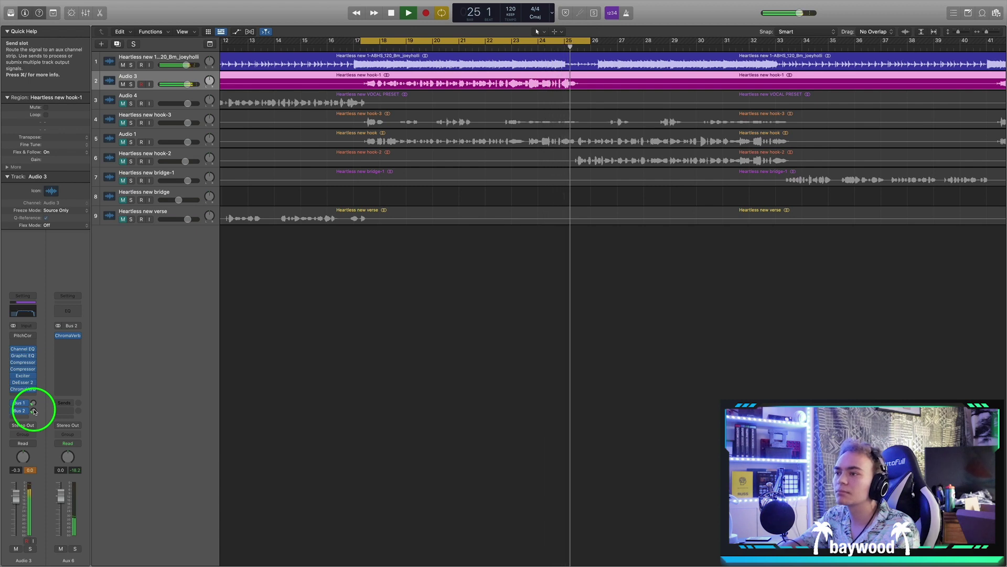
key(space)
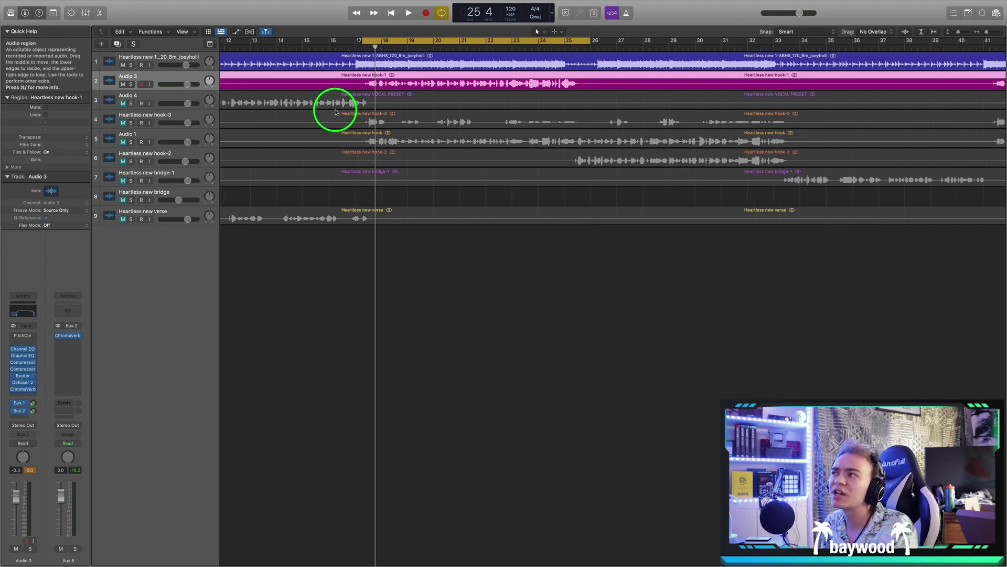
Unmute the Heartless new hook-3 track and play it together with the main hook from bar 17.
scroll(260, 167, down, 5)
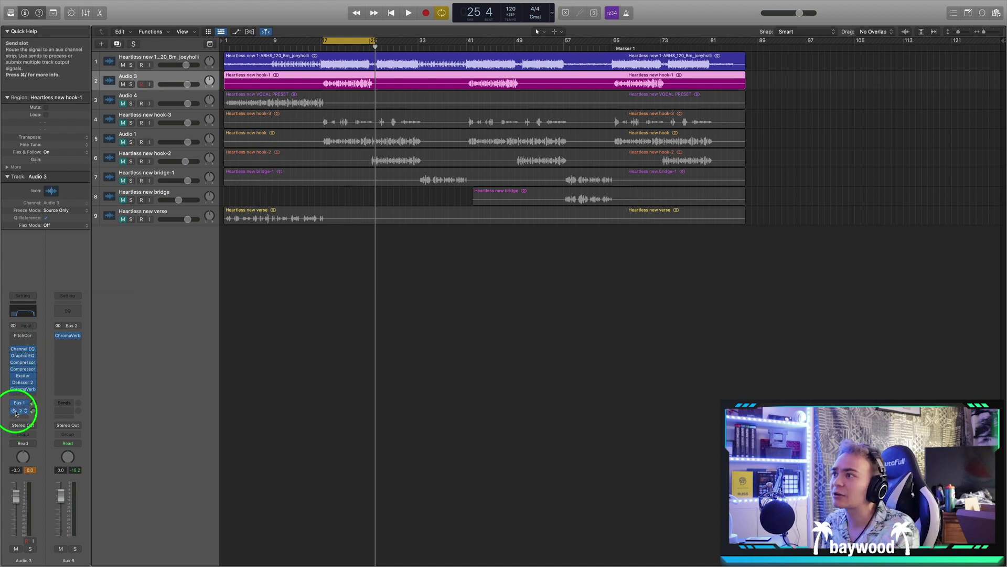
click(170, 116)
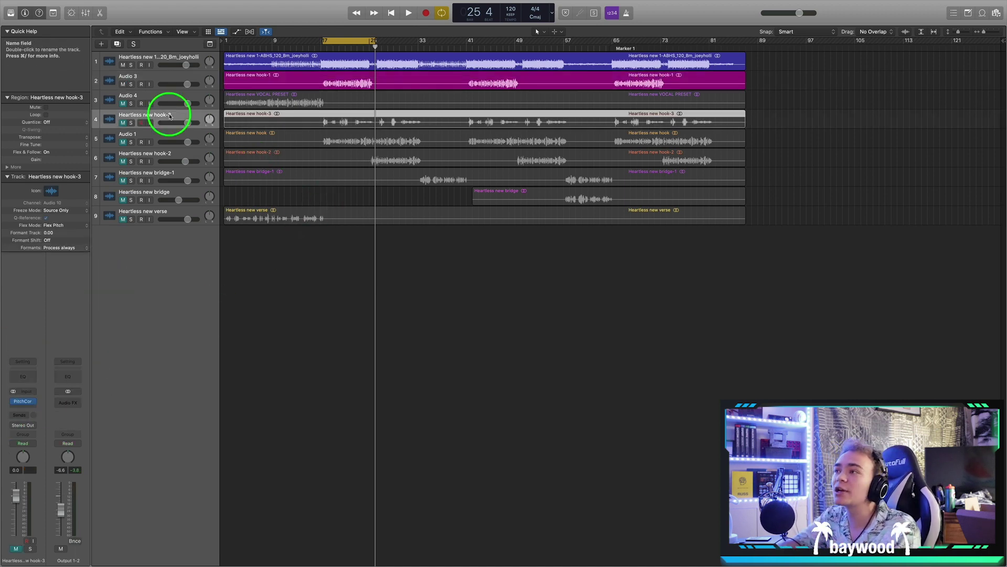
click(128, 119)
scroll(350, 114, up, 3)
scroll(352, 115, left, 5)
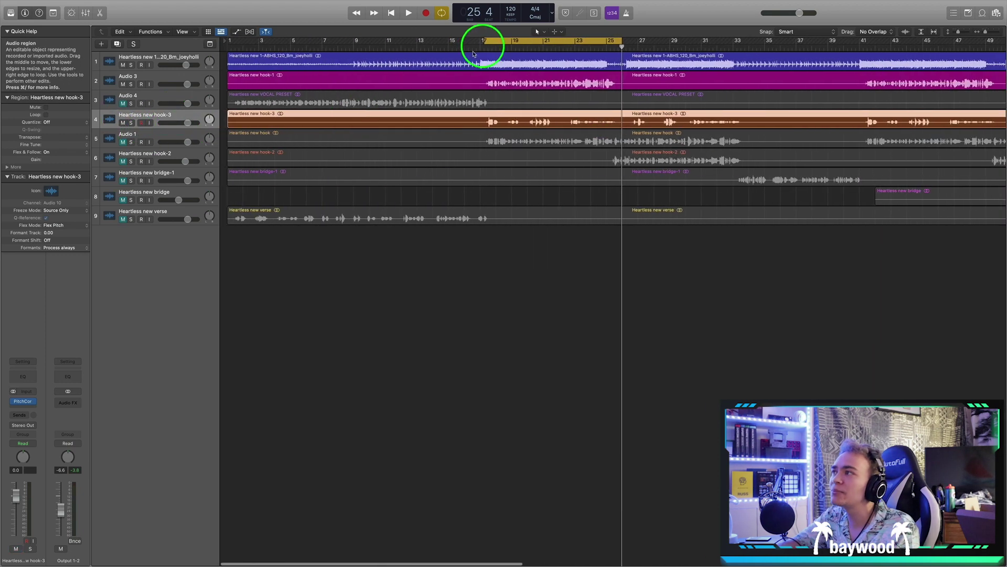
double_click(480, 46)
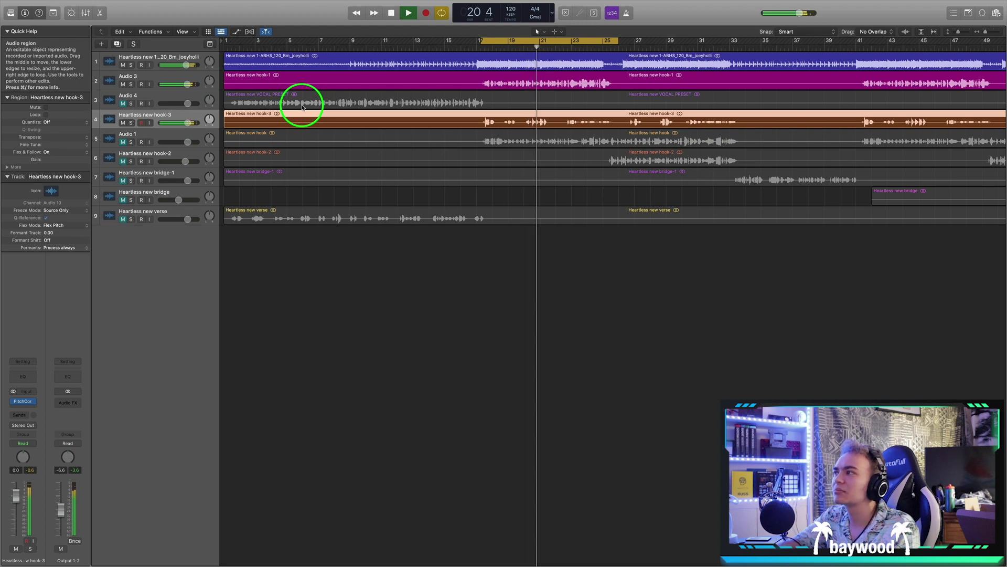
key(space)
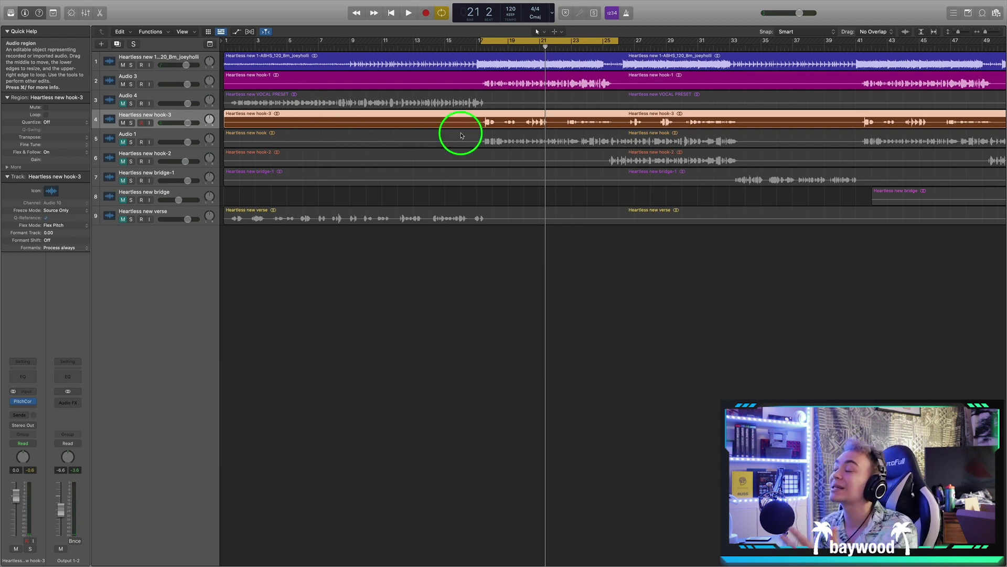
key(super+Left)
key(super+Left)
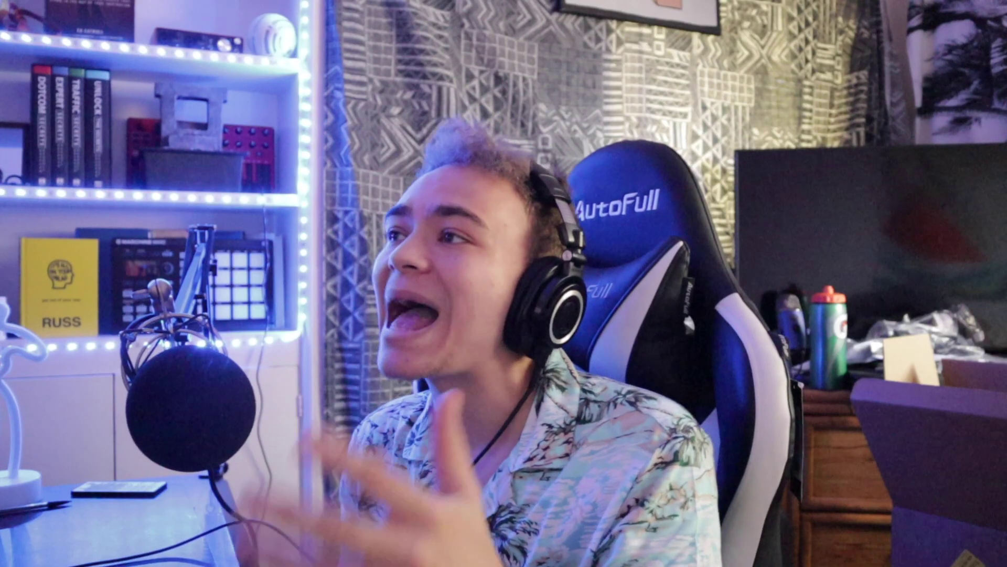